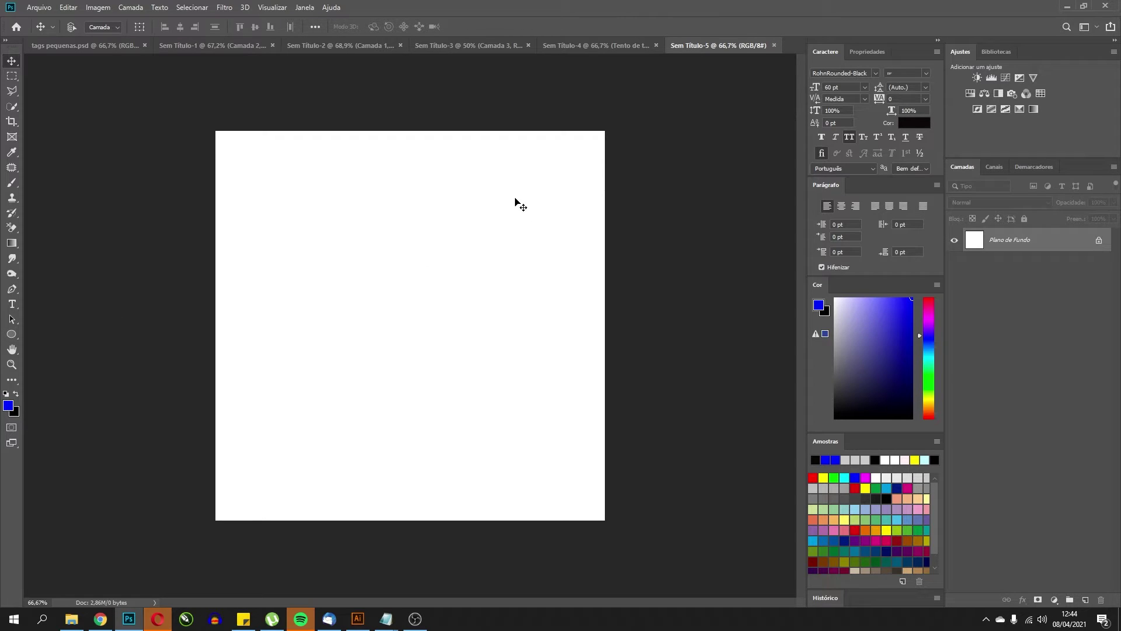
# Draw a blue circle about 615 px in diameter with the Ellipse tool on the blank canvas.
pyautogui.click(18, 337)
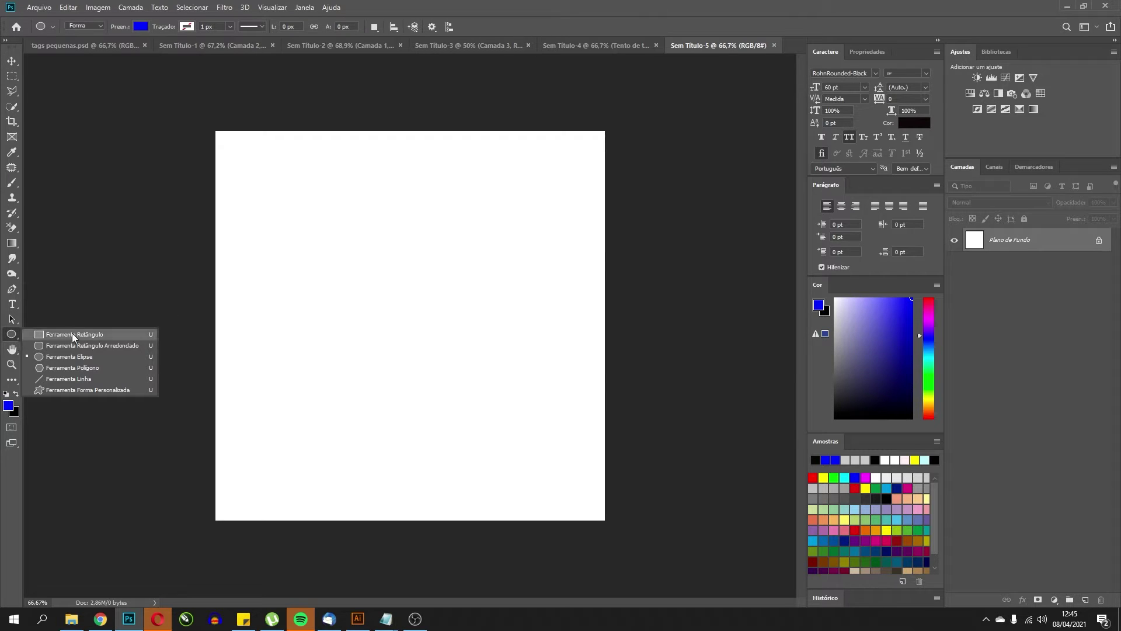
pyautogui.click(51, 358)
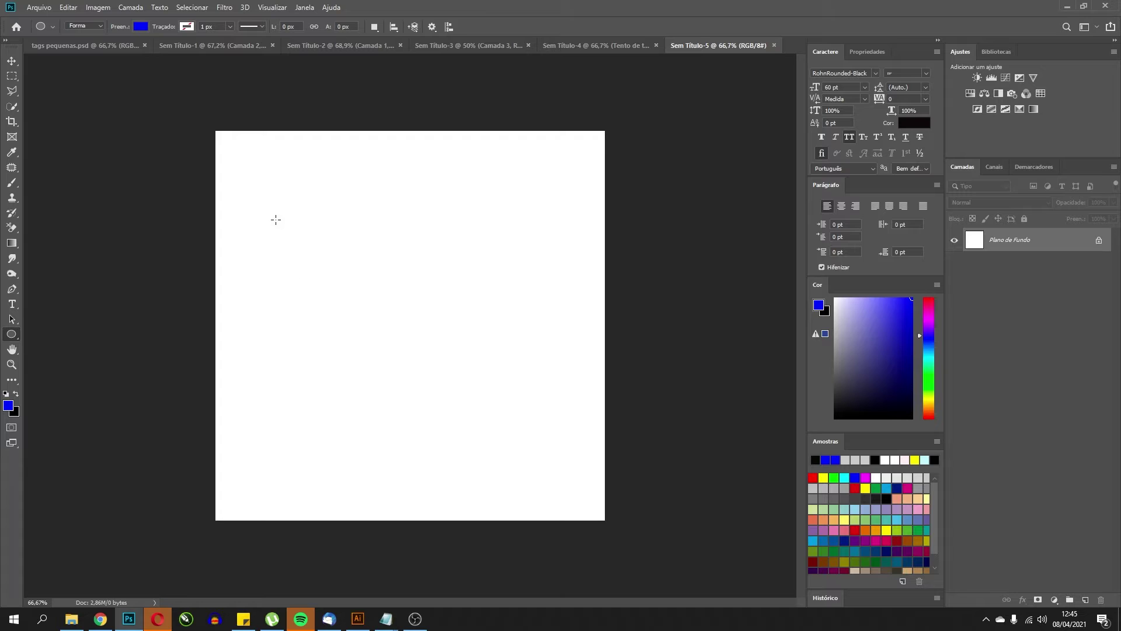
pyautogui.moveTo(275, 216); pyautogui.dragTo(405, 318)
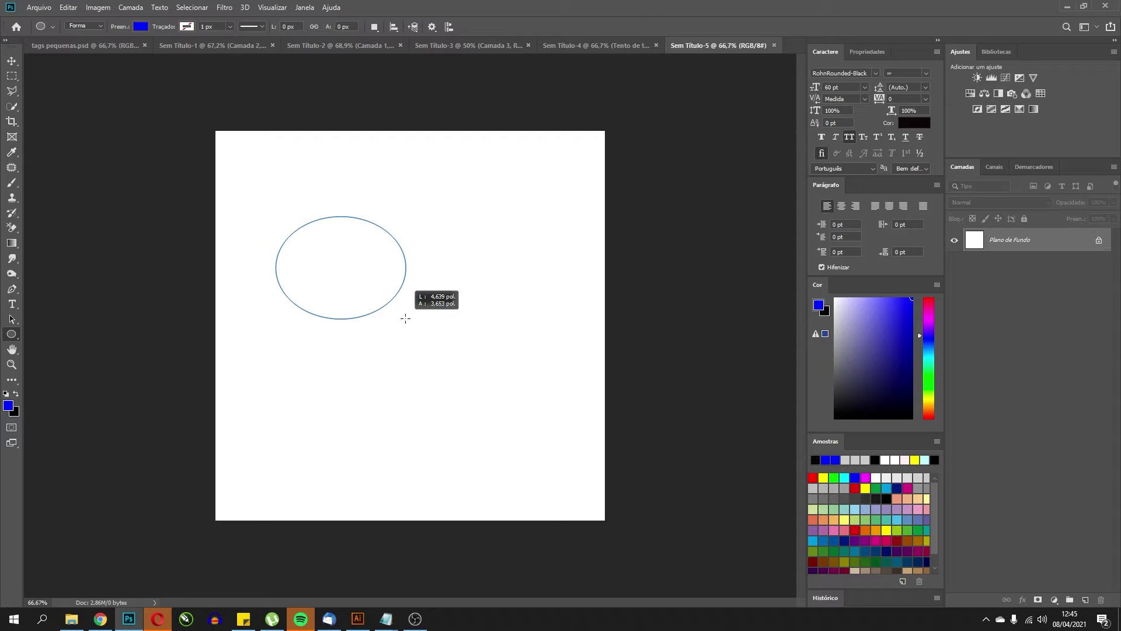
pyautogui.press('shift')
pyautogui.moveTo(406, 318); pyautogui.dragTo(566, 456)
pyautogui.press('shift')
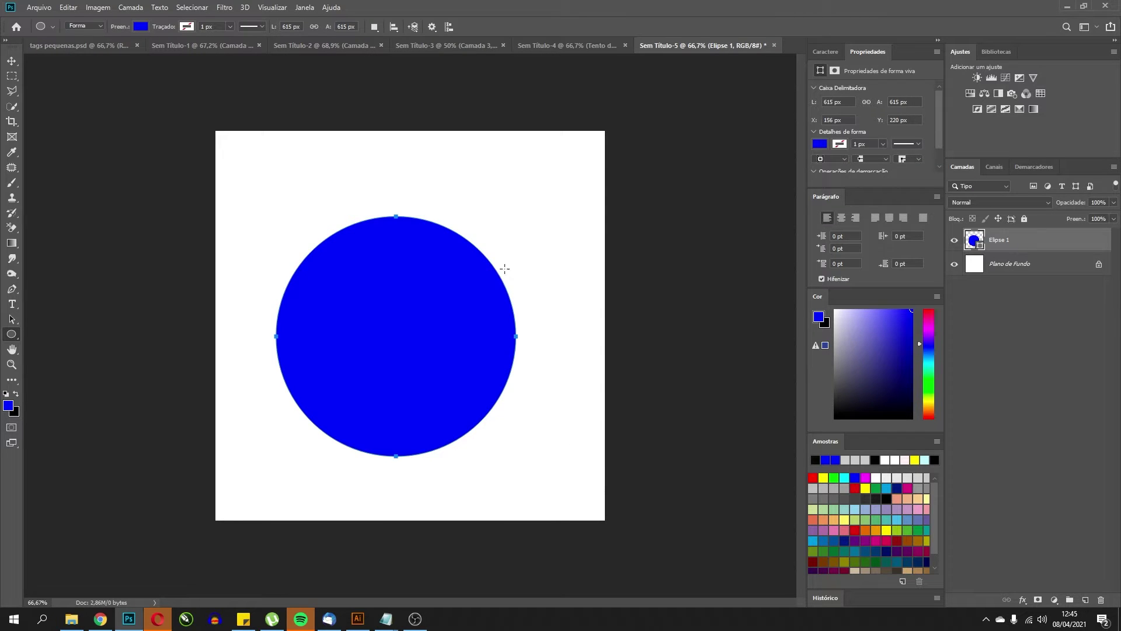
# Set alignment relative to the canvas (Tela) and centre the blue circle on it horizontally and vertically.
pyautogui.click(9, 61)
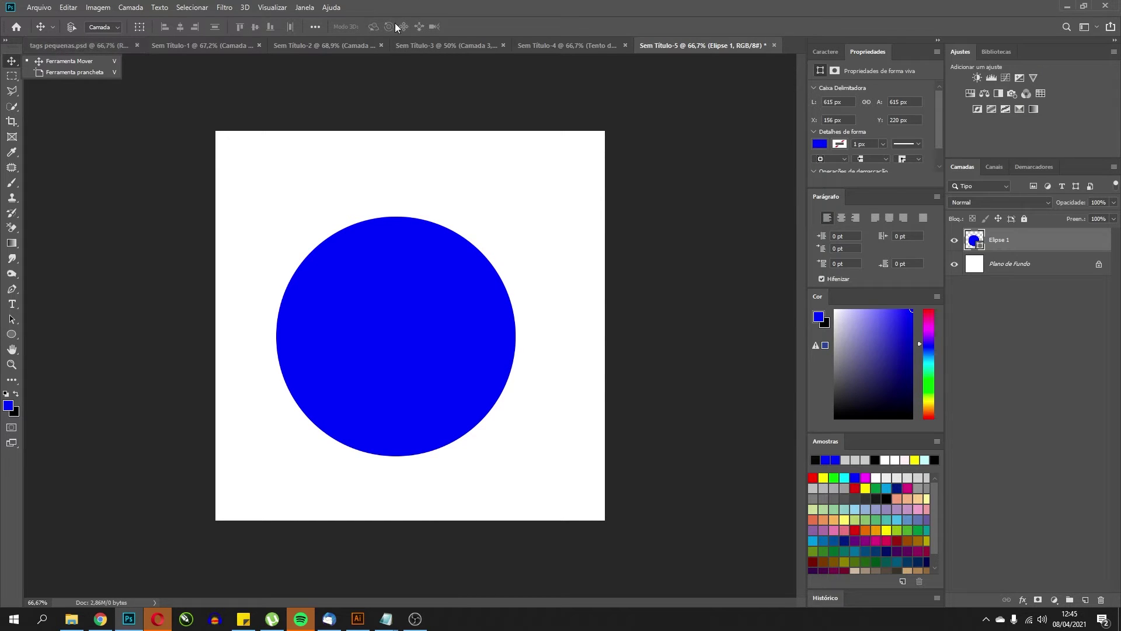
pyautogui.click(494, 23)
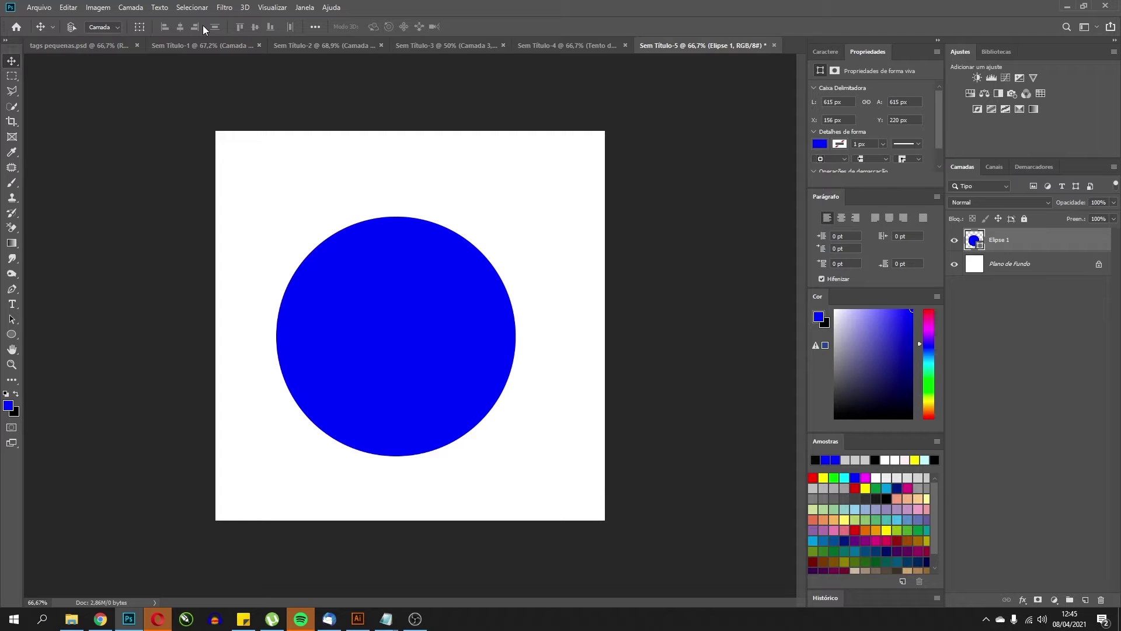
pyautogui.click(314, 27)
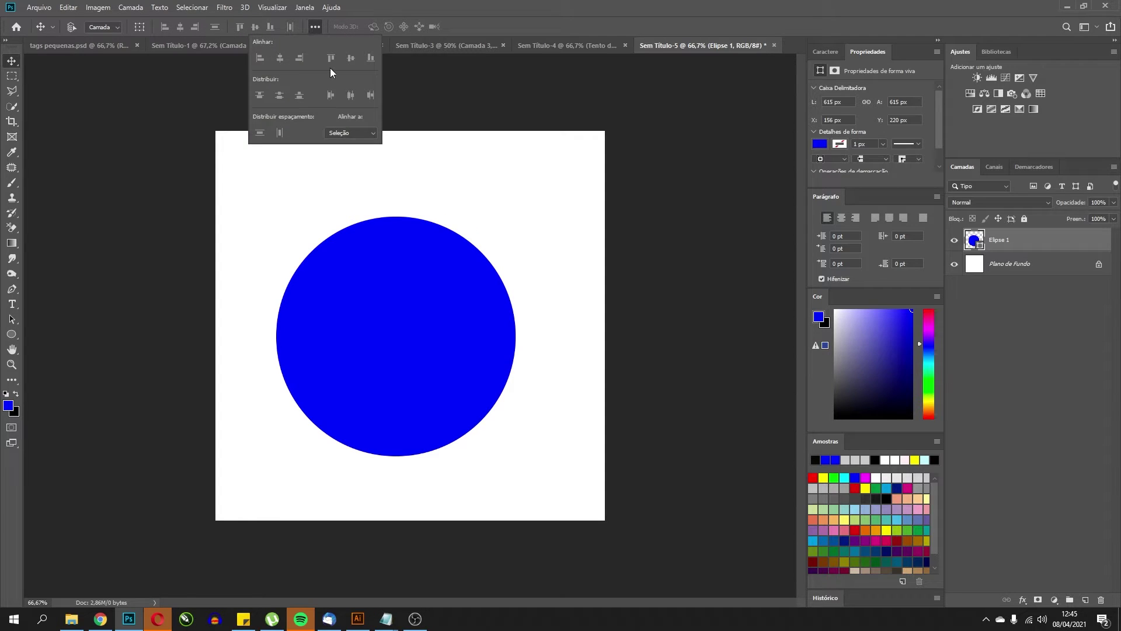
pyautogui.click(341, 133)
pyautogui.click(339, 152)
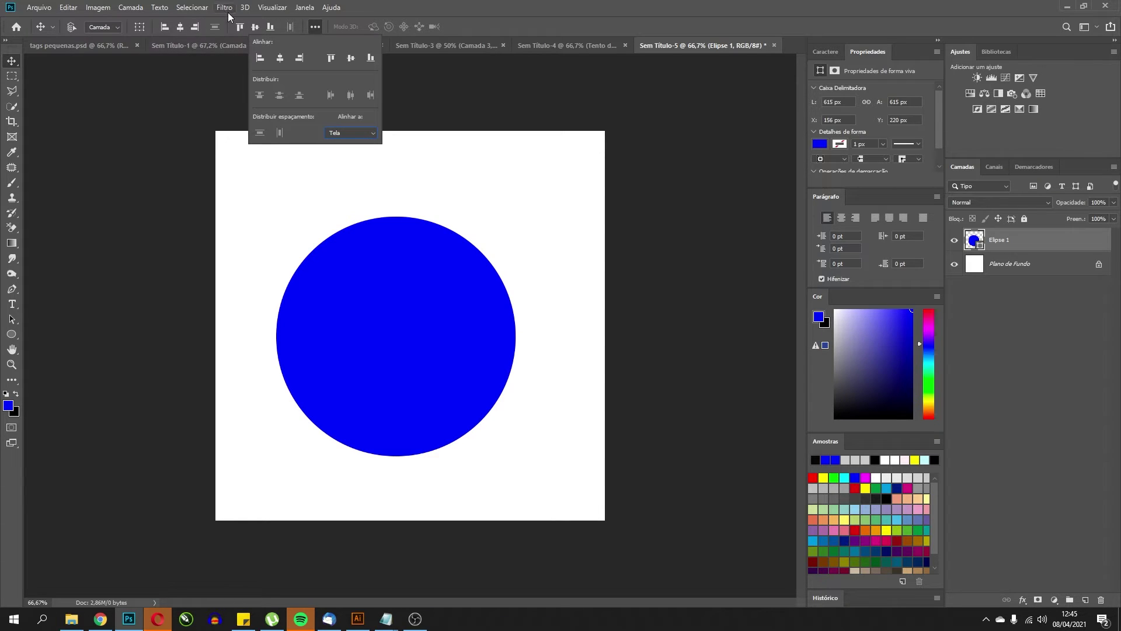
pyautogui.click(180, 26)
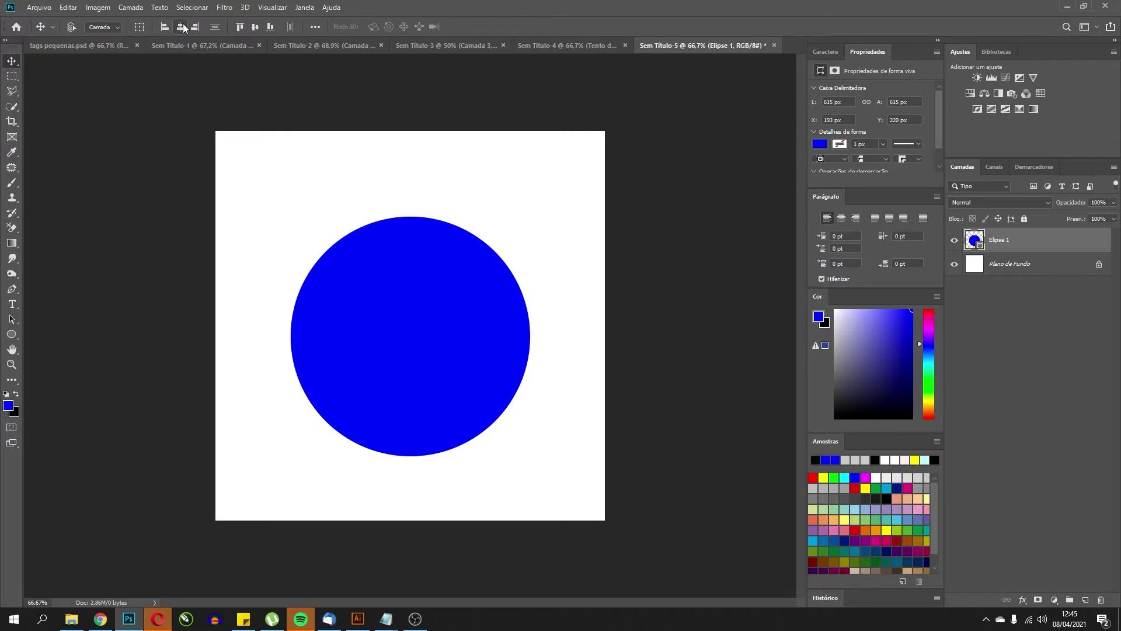
pyautogui.click(256, 27)
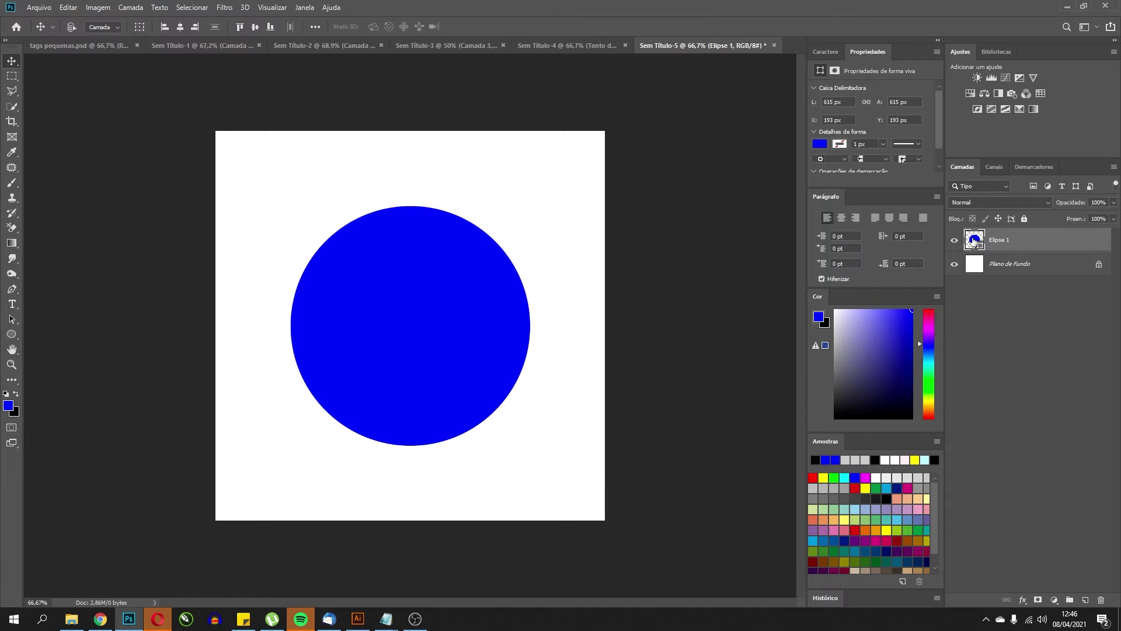
# Duplicate the Elipse 1 layer, keeping only one copy of the circle.
pyautogui.moveTo(974, 240); pyautogui.dragTo(1088, 595)
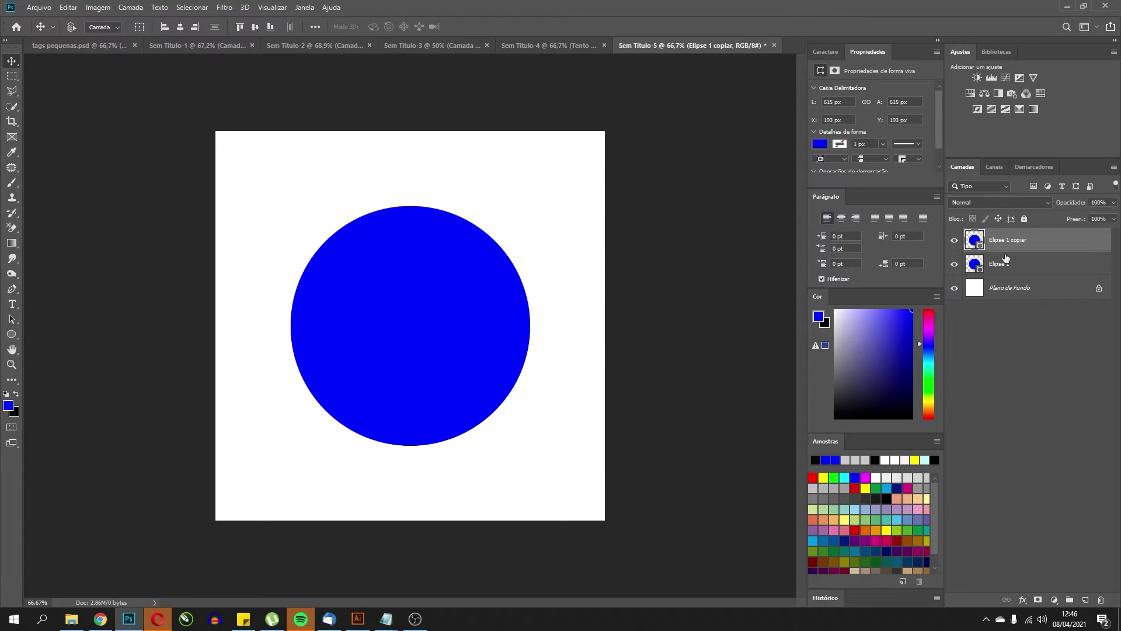
pyautogui.press('ctrl')
pyautogui.hotkey('ctrl', 'j')
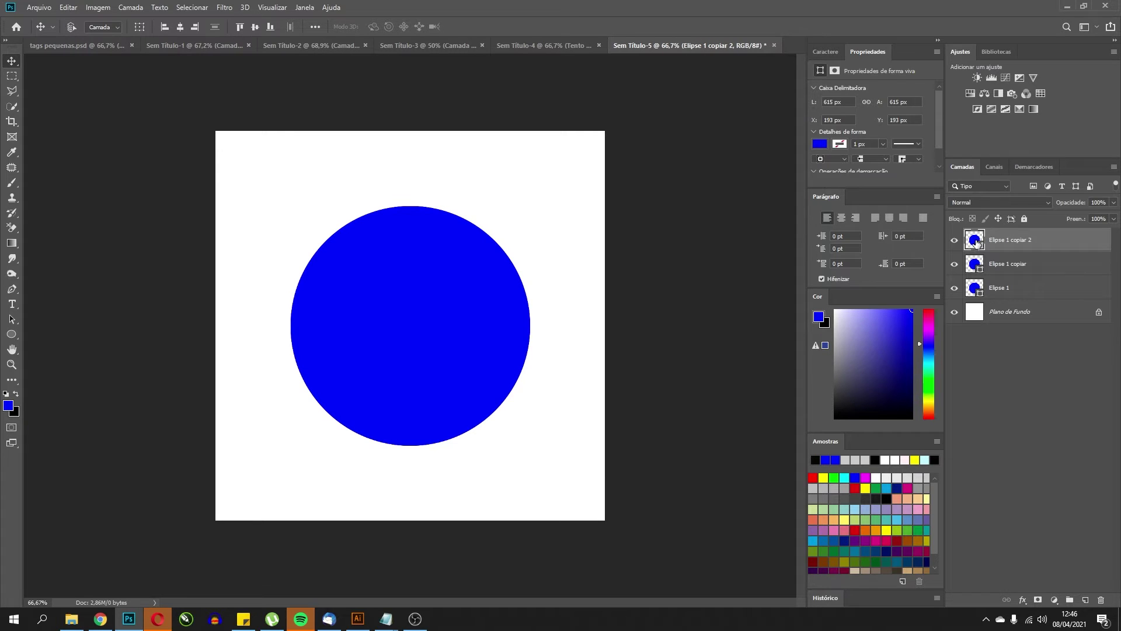
pyautogui.hotkey('ctrl', 'z')
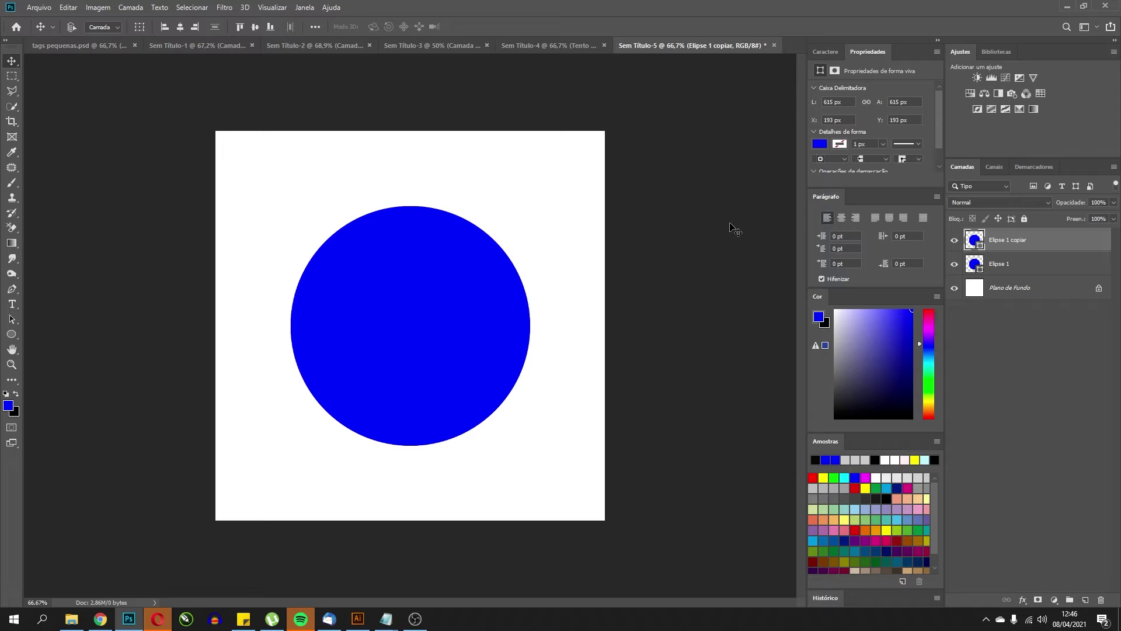
# Scale the copied circle up proportionally to about 105% and centre it on the canvas horizontally and vertically.
pyautogui.press('ctrl')
pyautogui.hotkey('ctrl', 't')
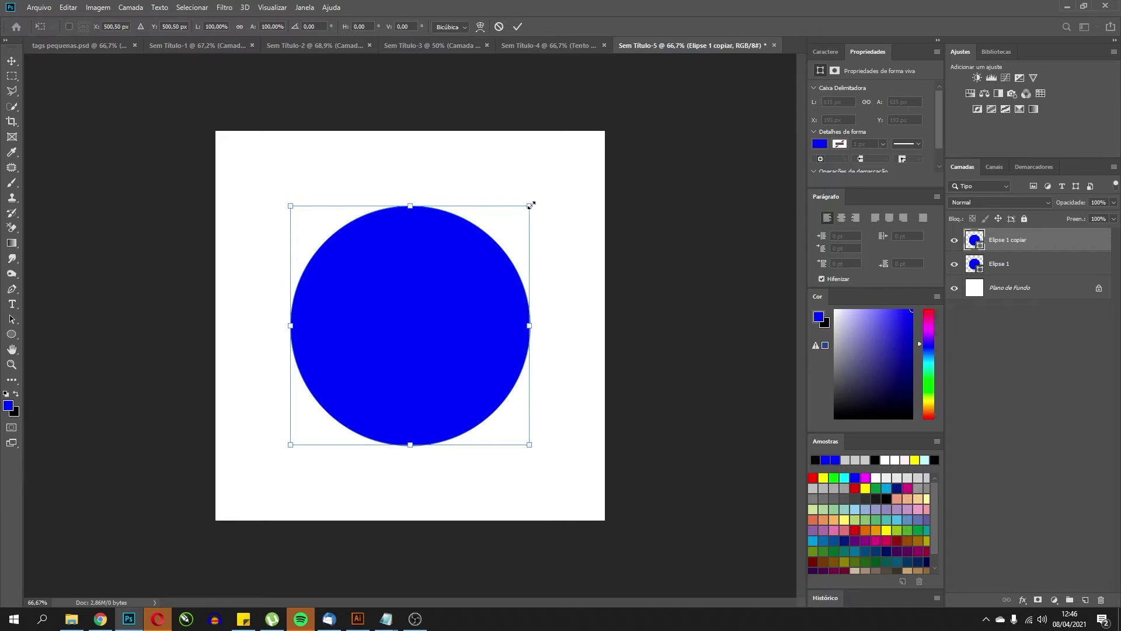
pyautogui.moveTo(532, 205); pyautogui.dragTo(544, 193)
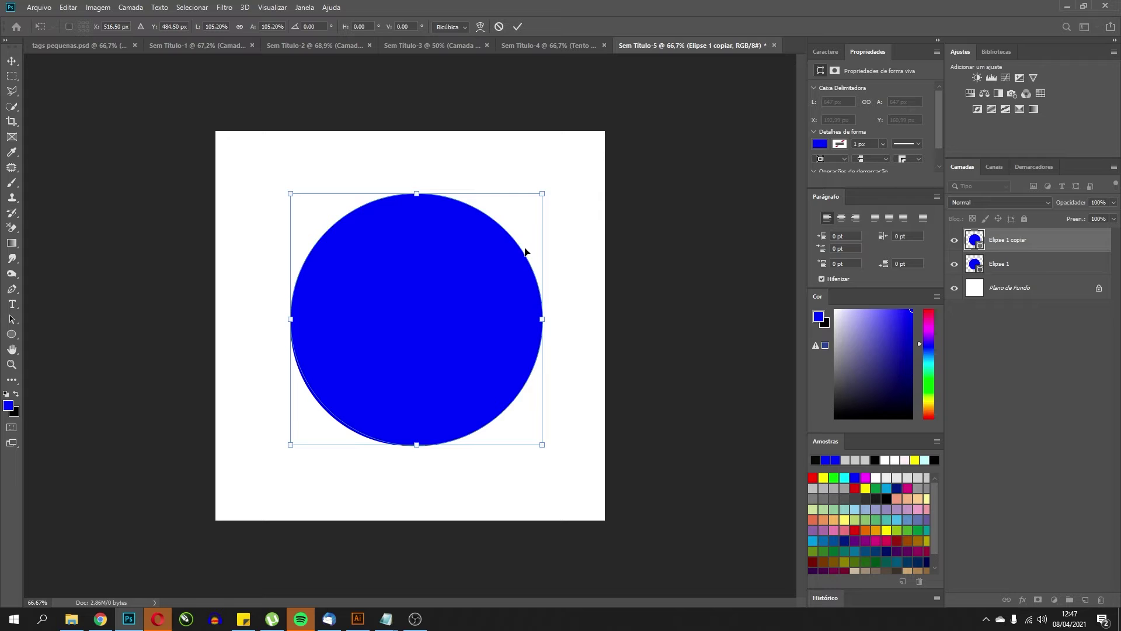
pyautogui.press('Return')
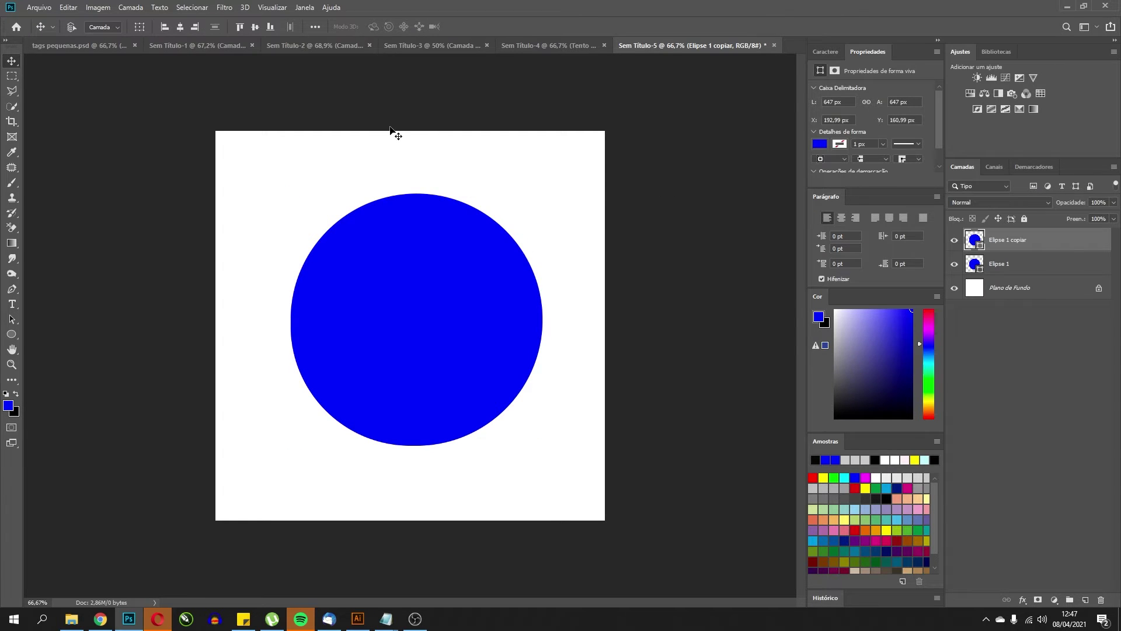
pyautogui.click(180, 27)
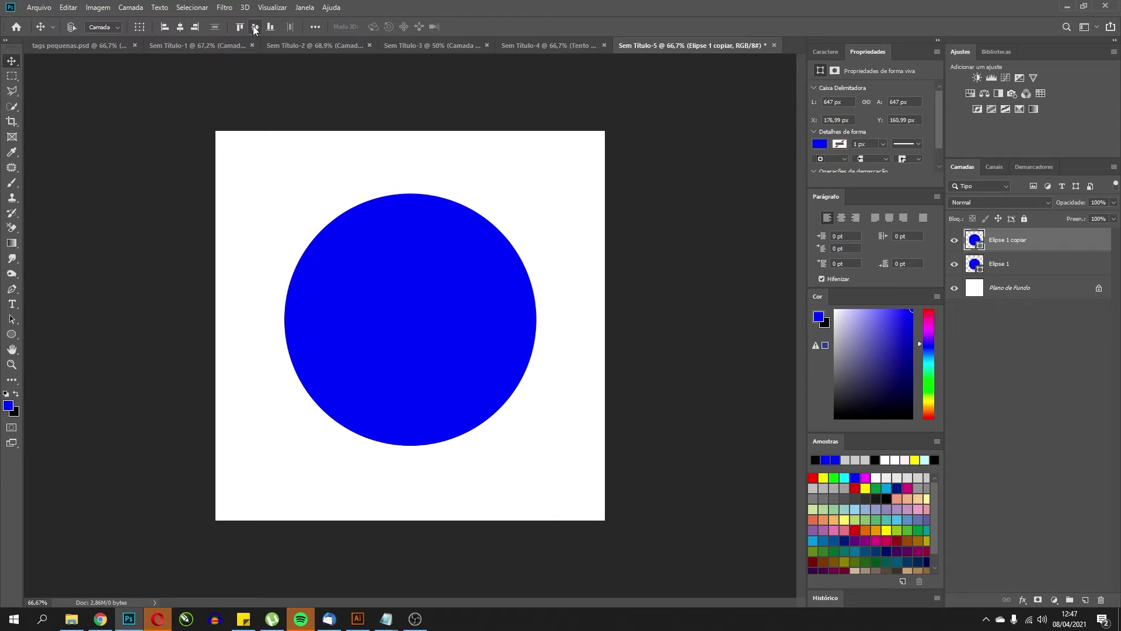
pyautogui.click(254, 27)
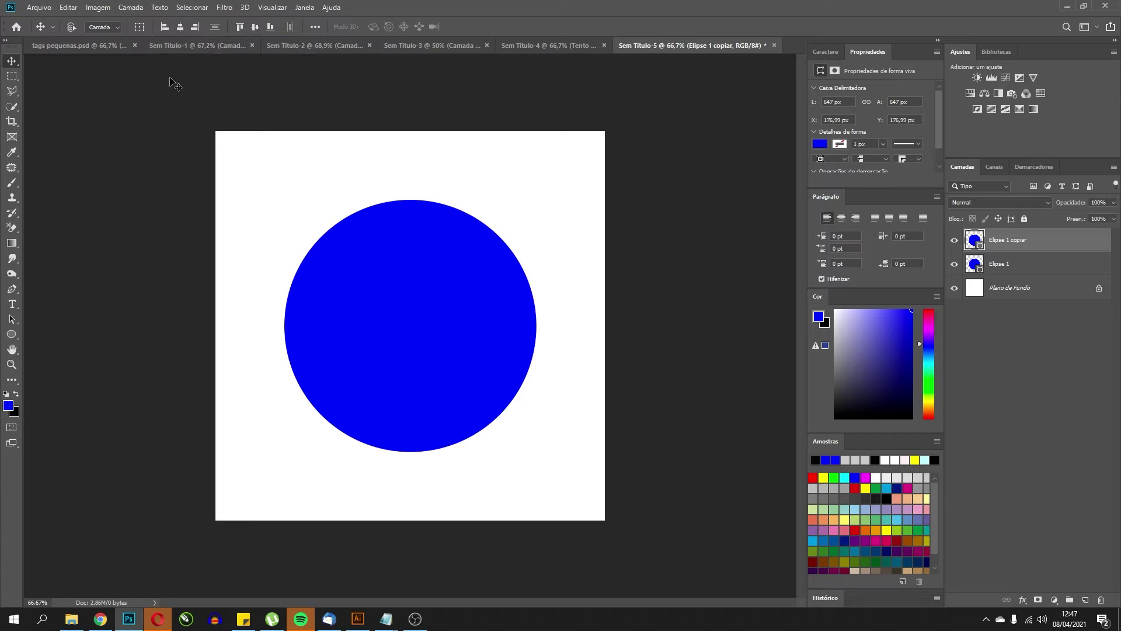
# Give the enlarged circle copy a black stroke about 10.84 px wide and remove its fill.
pyautogui.click(16, 333)
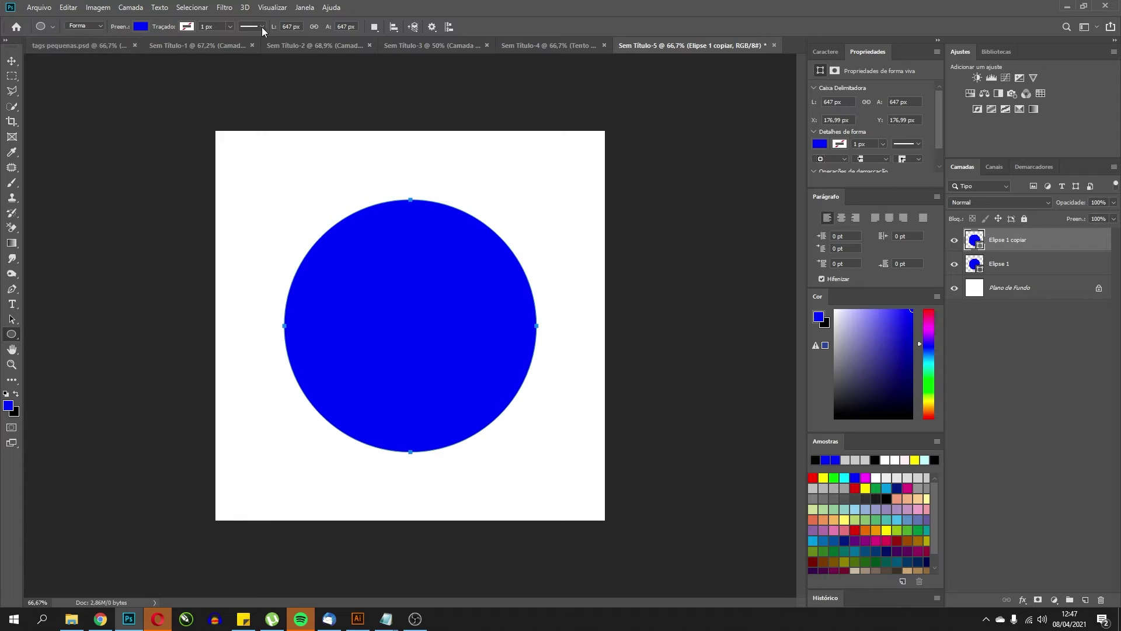
pyautogui.click(866, 102)
pyautogui.click(185, 26)
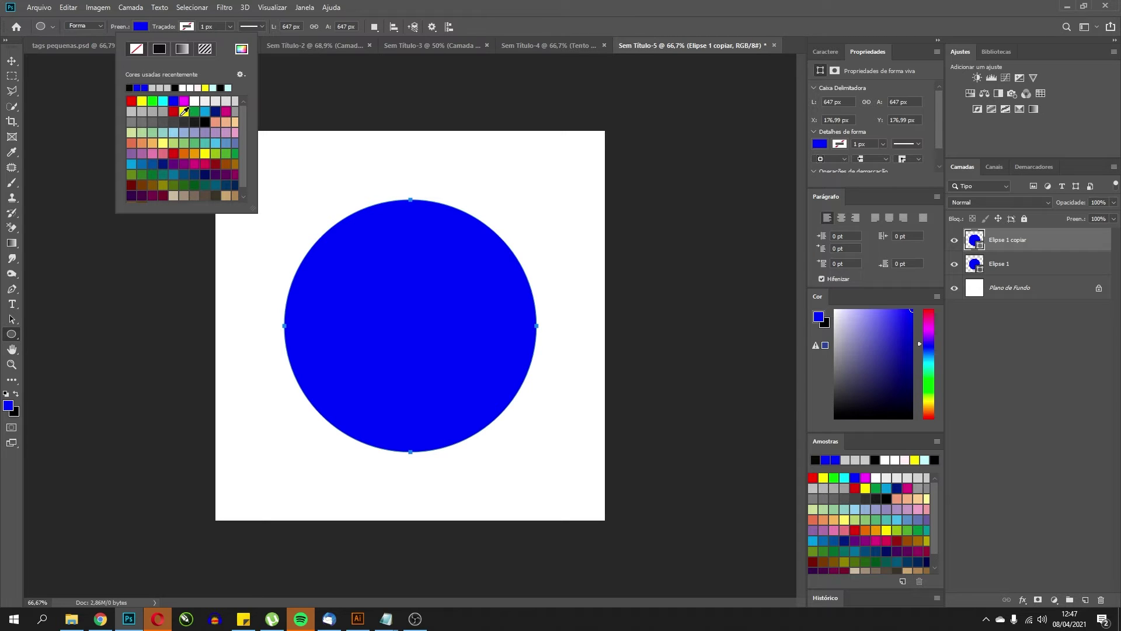
pyautogui.click(205, 121)
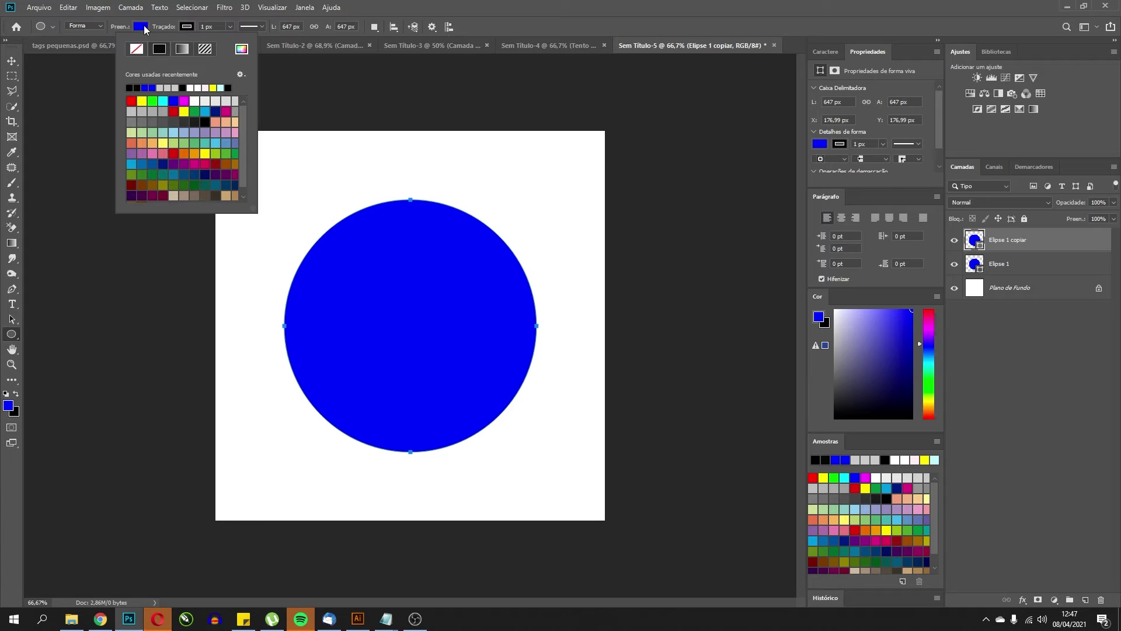
pyautogui.click(144, 26)
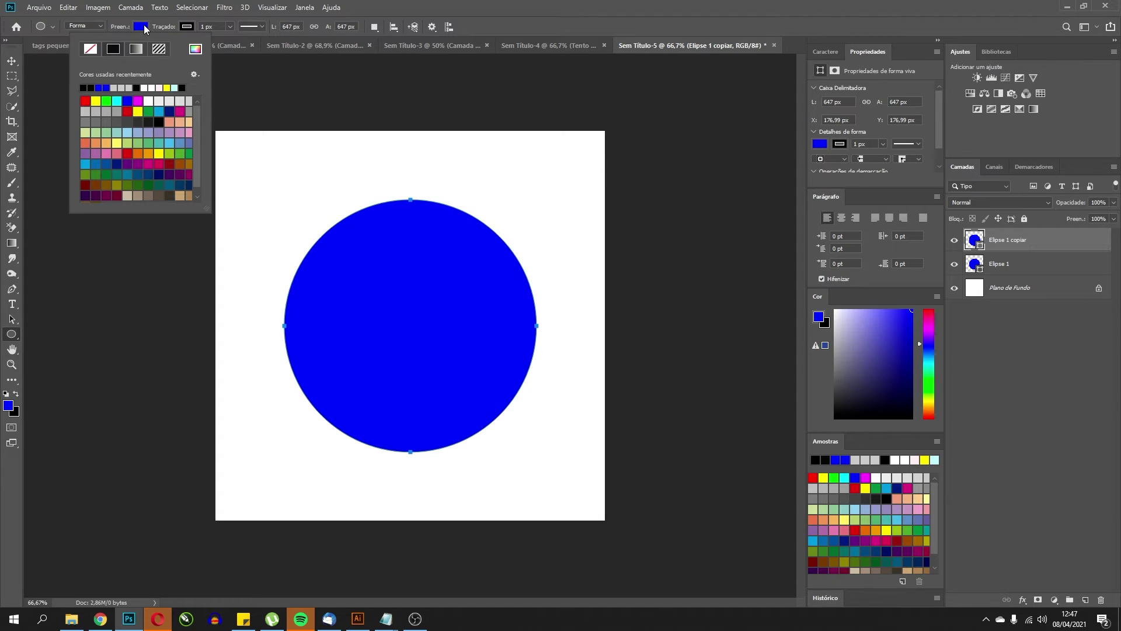
pyautogui.click(92, 49)
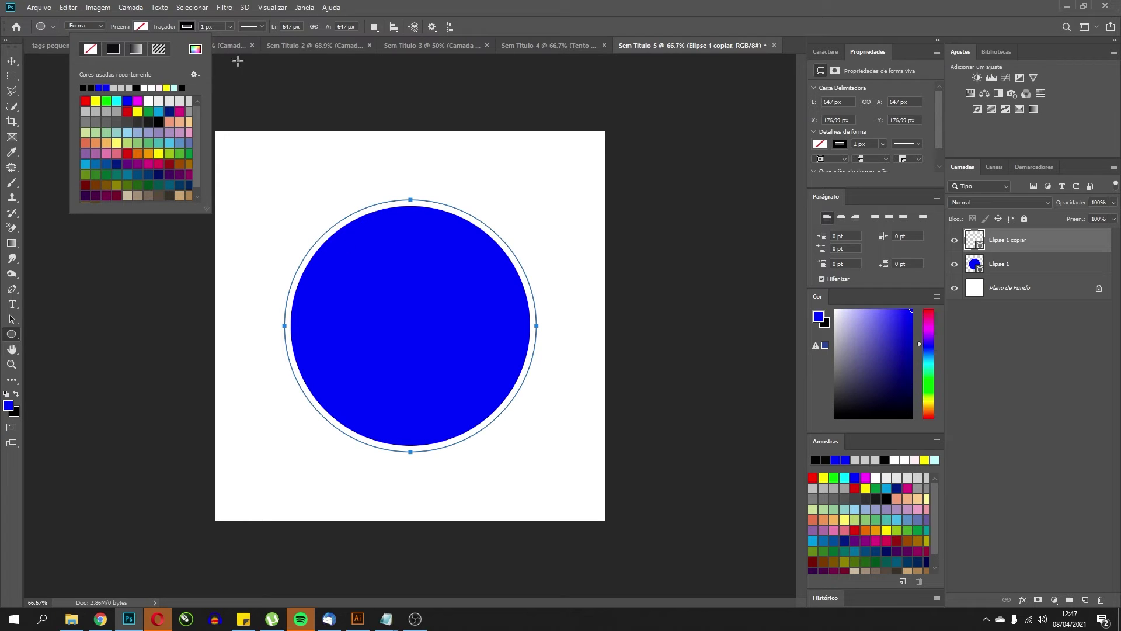
pyautogui.click(230, 27)
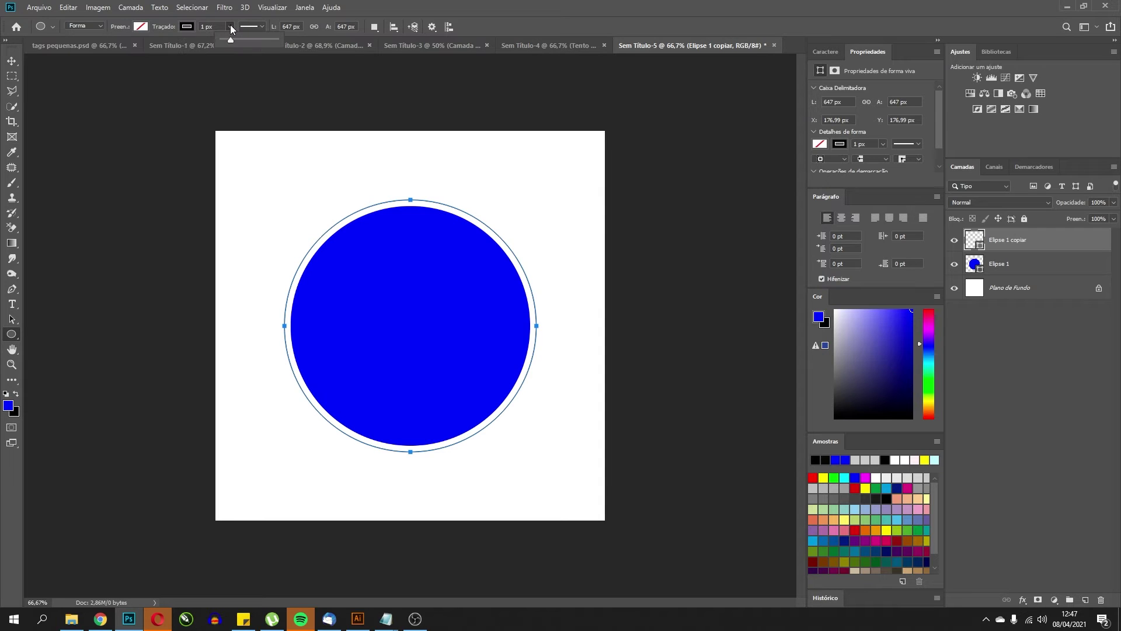
pyautogui.moveTo(233, 40); pyautogui.dragTo(239, 40)
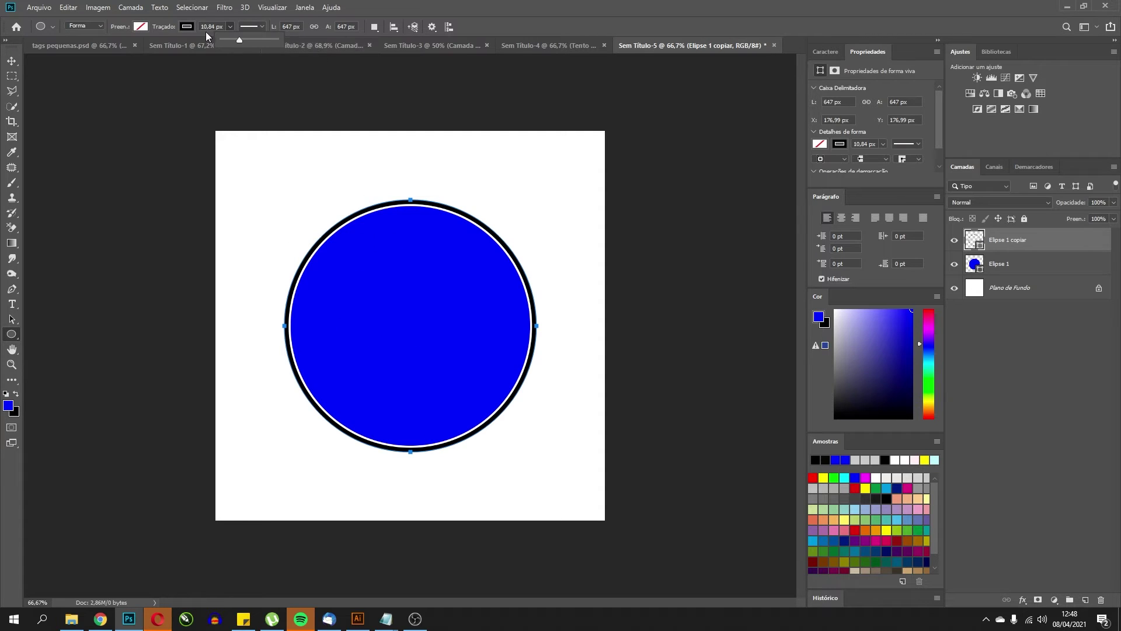
pyautogui.click(377, 28)
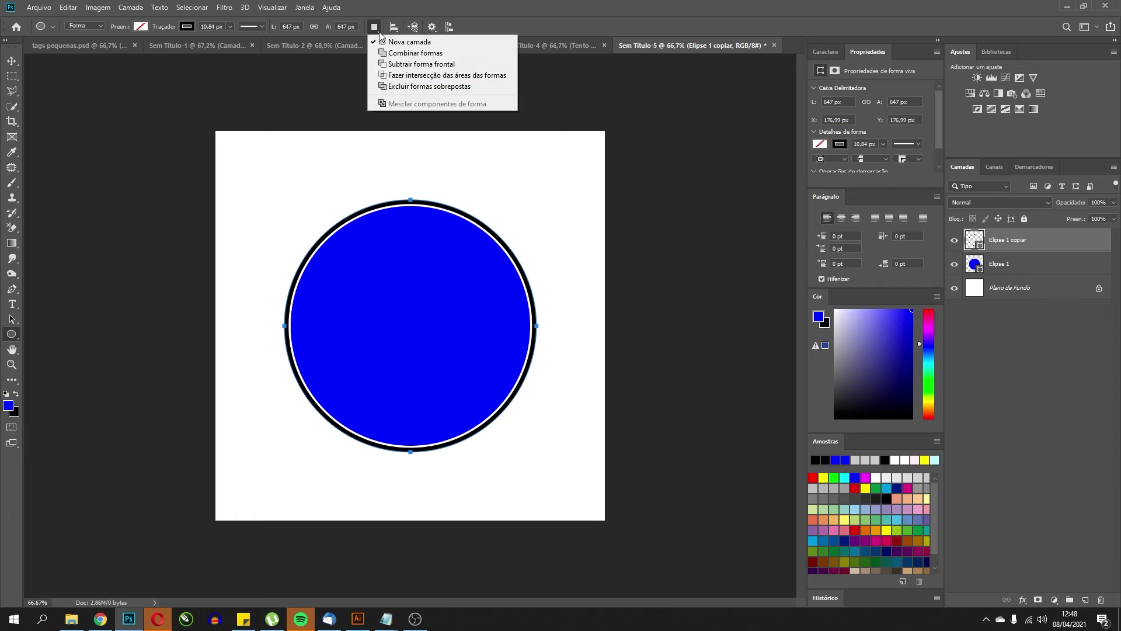
pyautogui.click(378, 34)
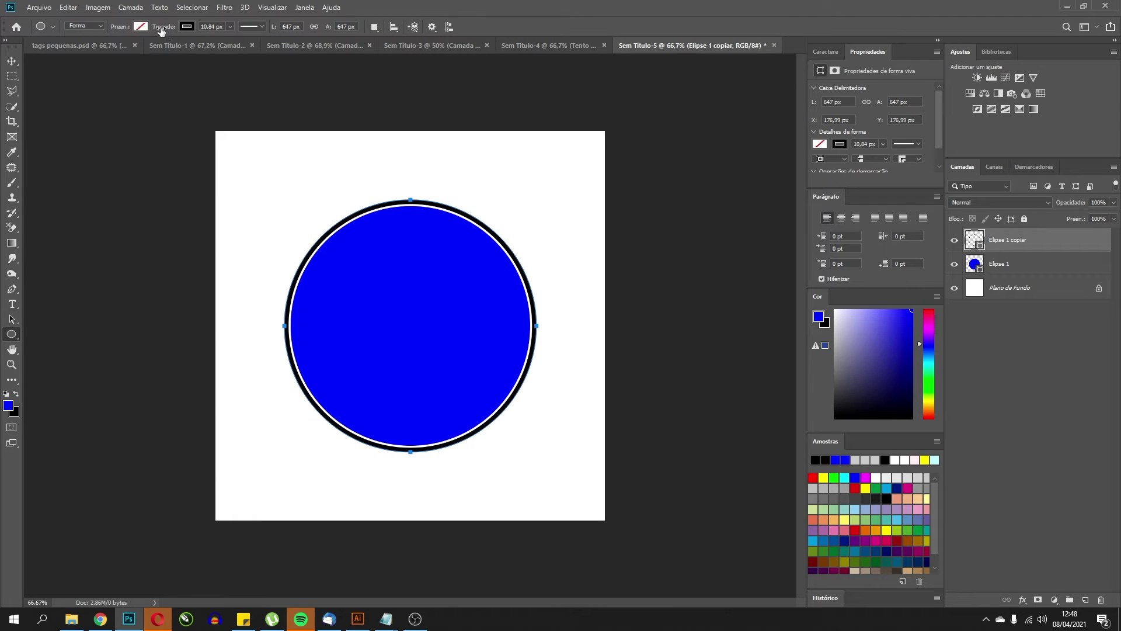
pyautogui.click(194, 28)
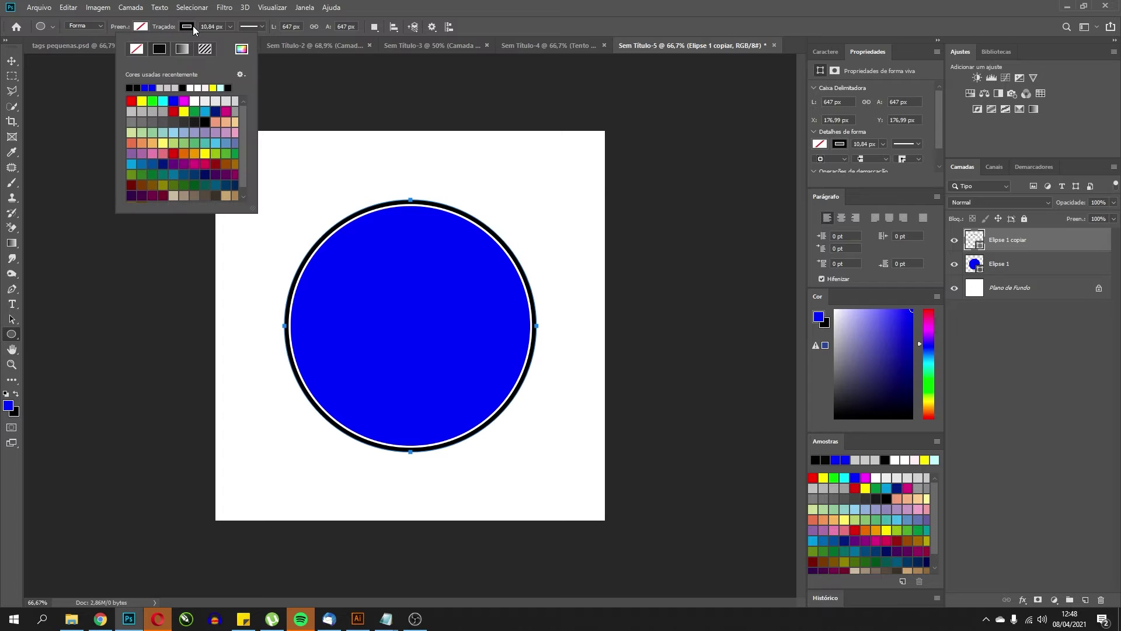
pyautogui.click(240, 75)
pyautogui.click(239, 75)
pyautogui.click(245, 74)
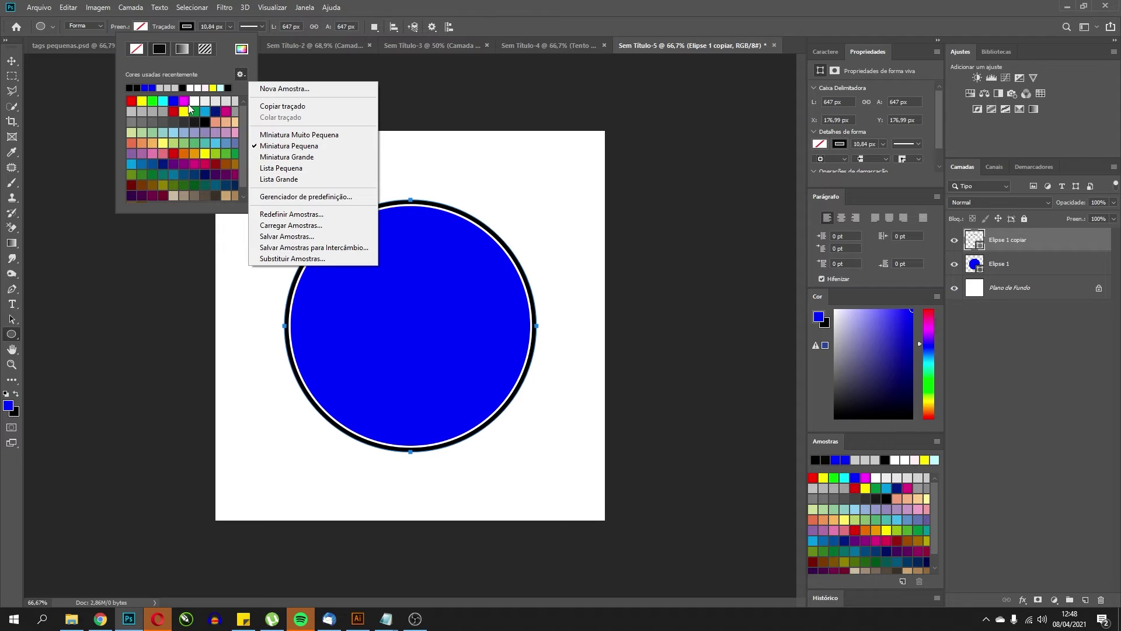
pyautogui.click(239, 75)
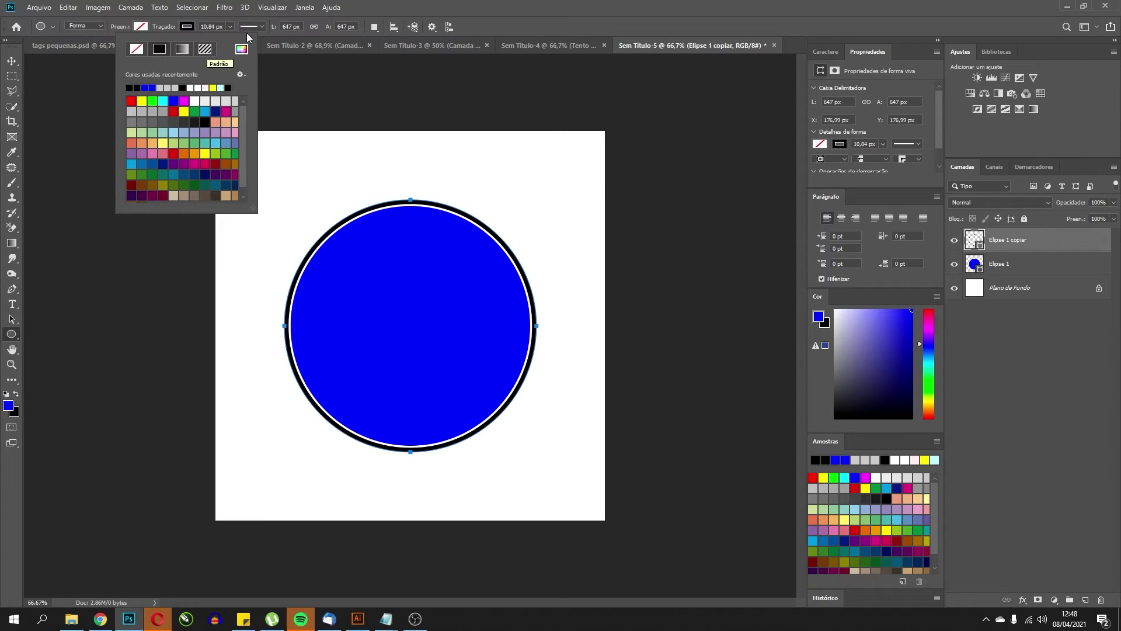
pyautogui.click(270, 39)
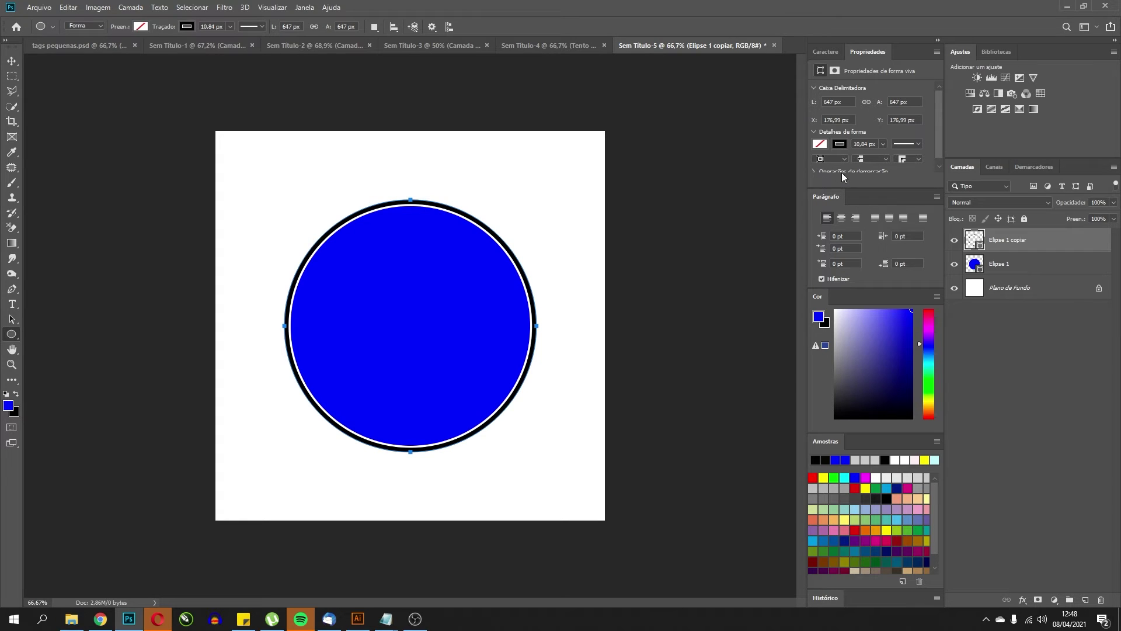
# Align the black ring's stroke to the outside of its path.
pyautogui.moveTo(846, 187); pyautogui.dragTo(846, 257)
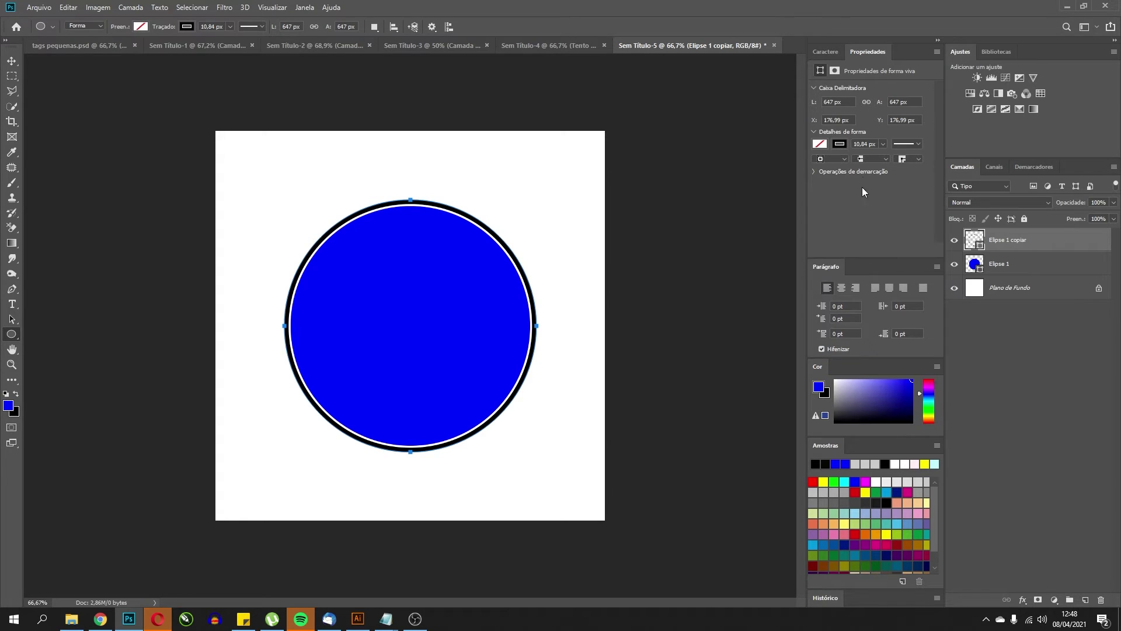
pyautogui.click(834, 163)
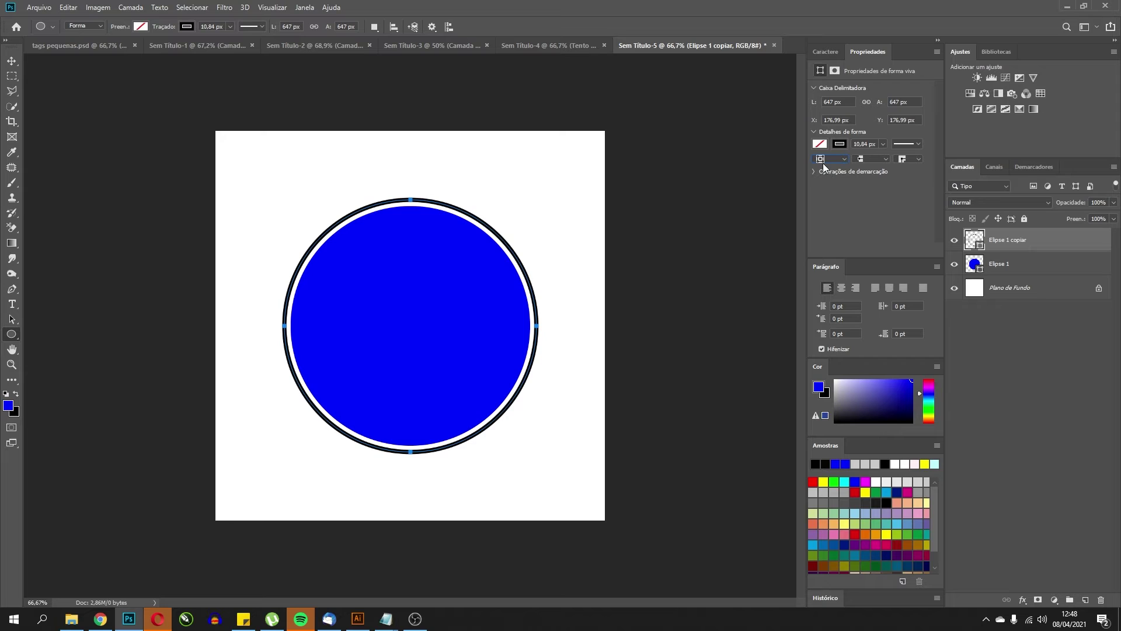
pyautogui.click(822, 159)
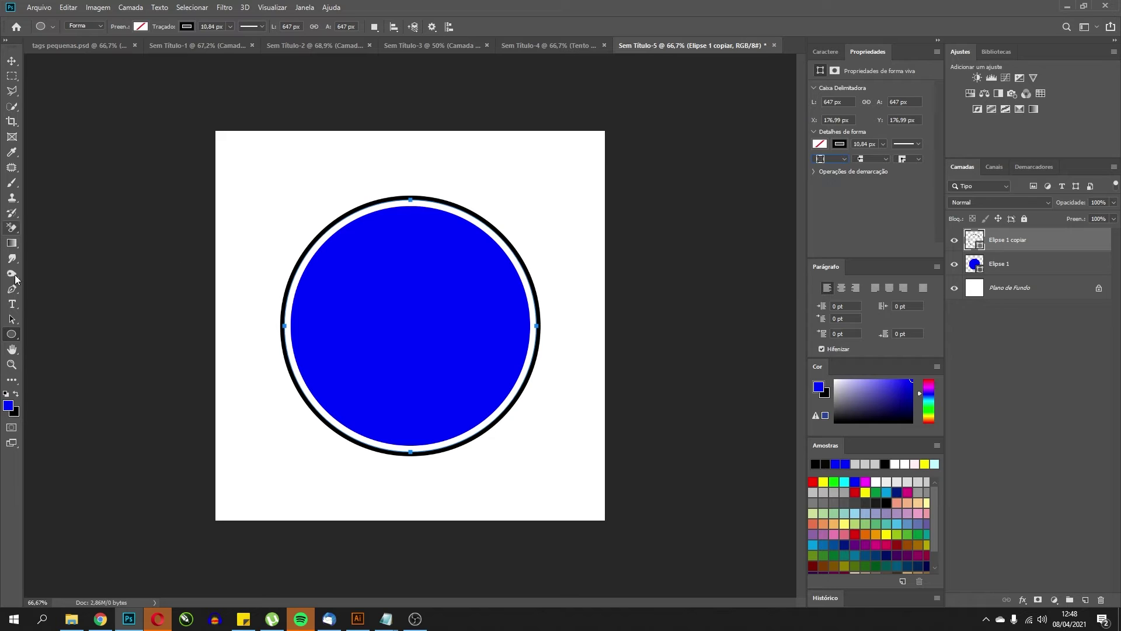
pyautogui.click(11, 364)
pyautogui.click(426, 193)
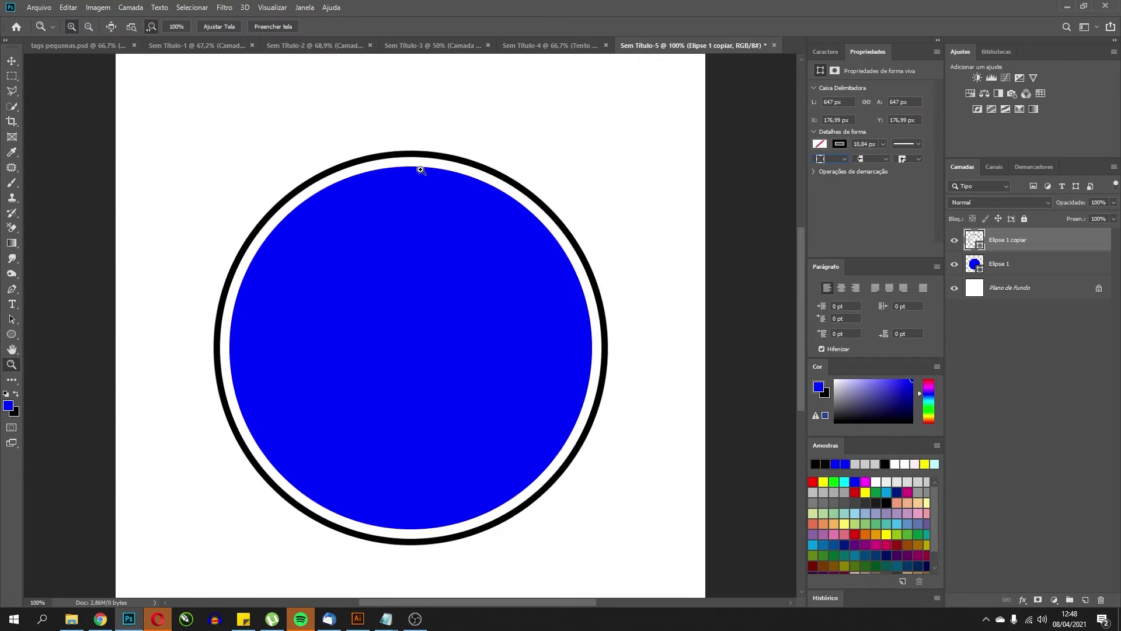
# Try centring the black ring's stroke on its path and then aligning it to the inside.
pyautogui.click(421, 170)
pyautogui.click(11, 335)
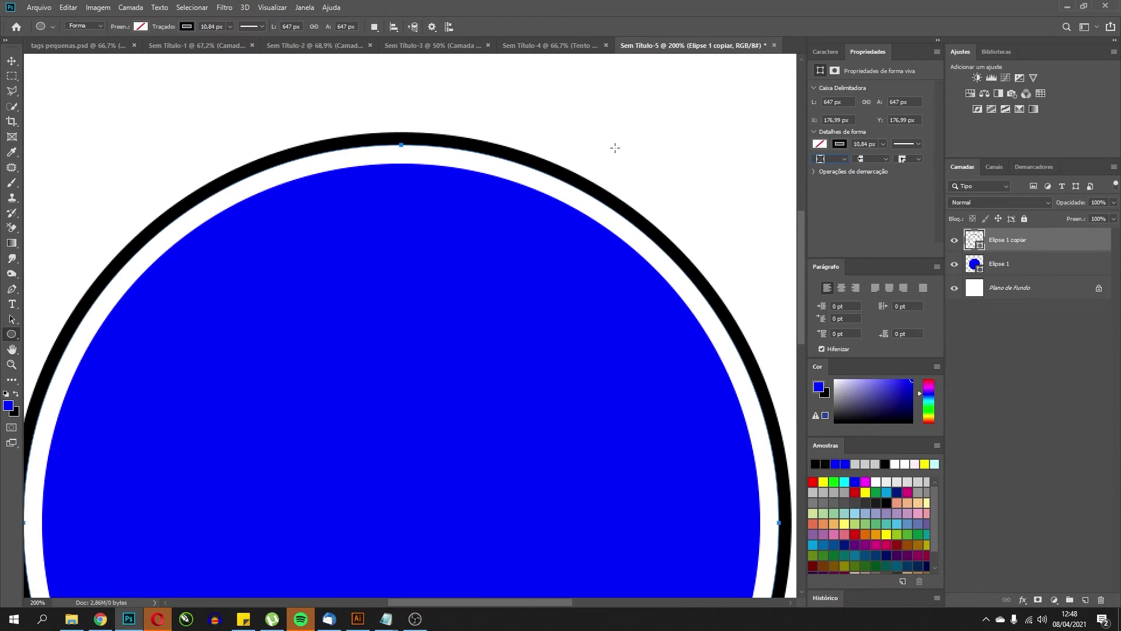
pyautogui.click(833, 161)
pyautogui.click(829, 175)
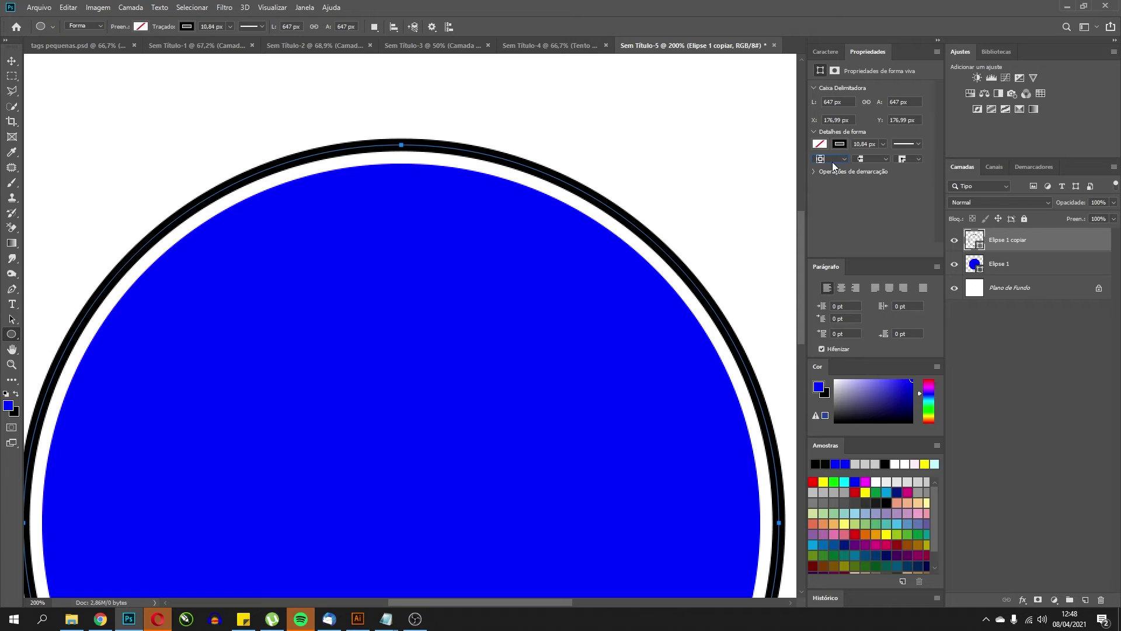
pyautogui.click(832, 161)
pyautogui.click(830, 166)
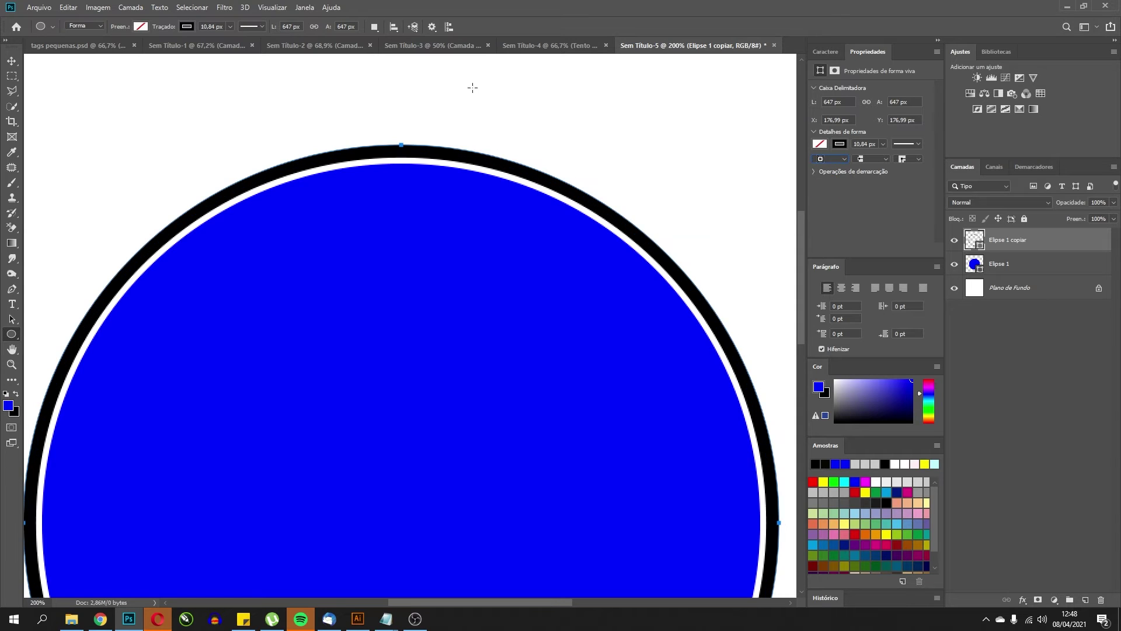
# Examine the Ellipse tool's mode, stroke, path operation, alignment and path display options.
pyautogui.click(103, 26)
pyautogui.click(102, 26)
pyautogui.click(53, 30)
pyautogui.click(51, 28)
pyautogui.click(219, 27)
pyautogui.click(397, 32)
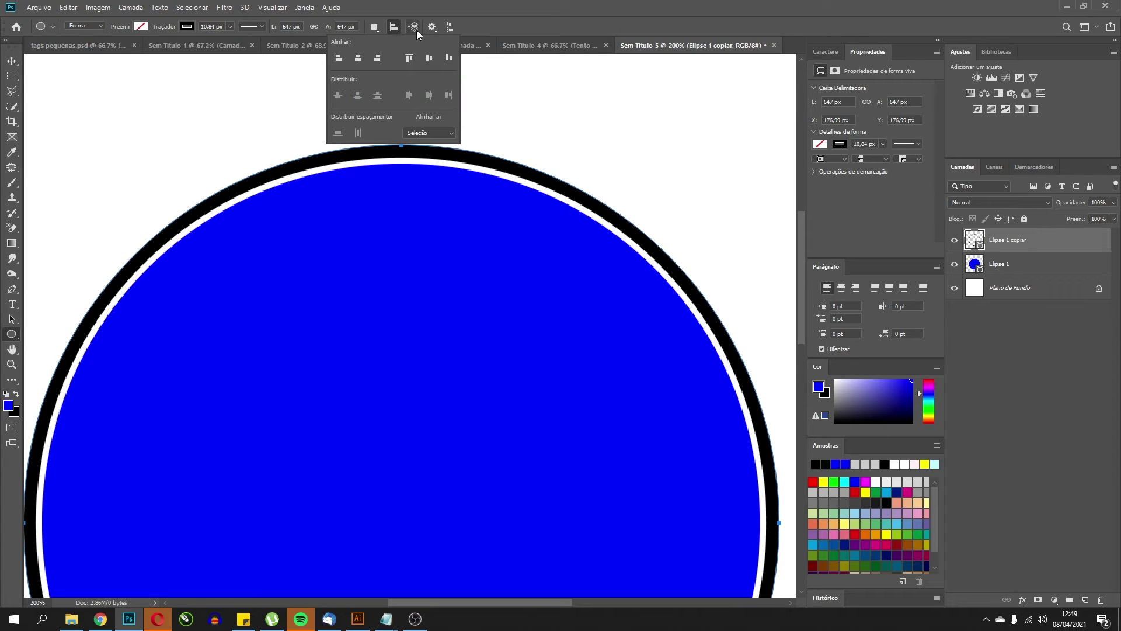
pyautogui.click(431, 29)
pyautogui.click(431, 30)
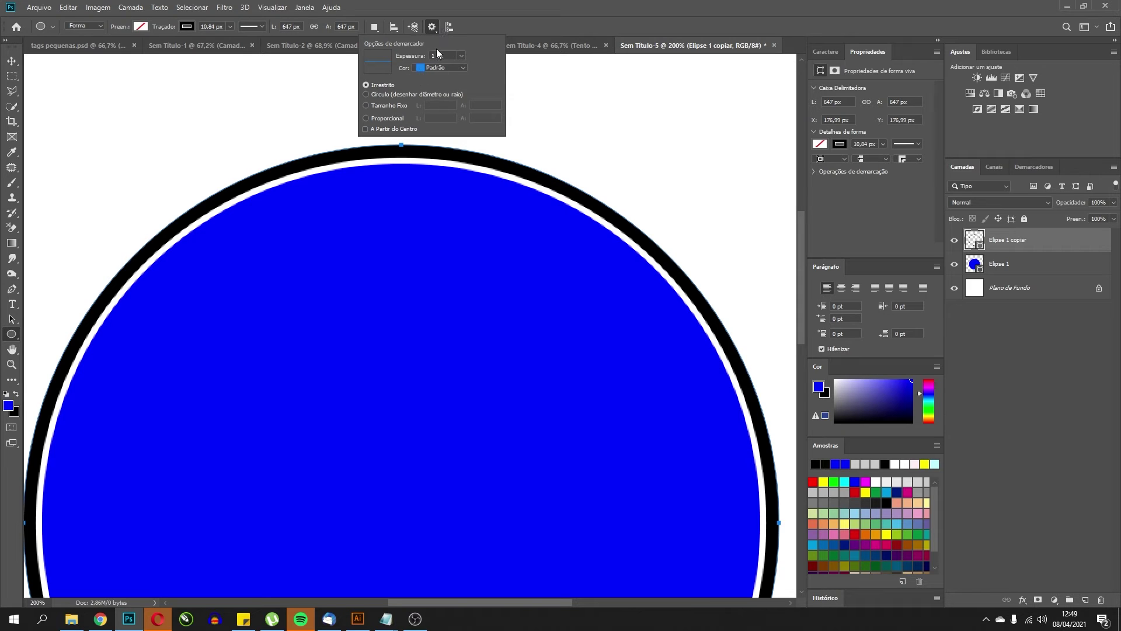
pyautogui.click(447, 31)
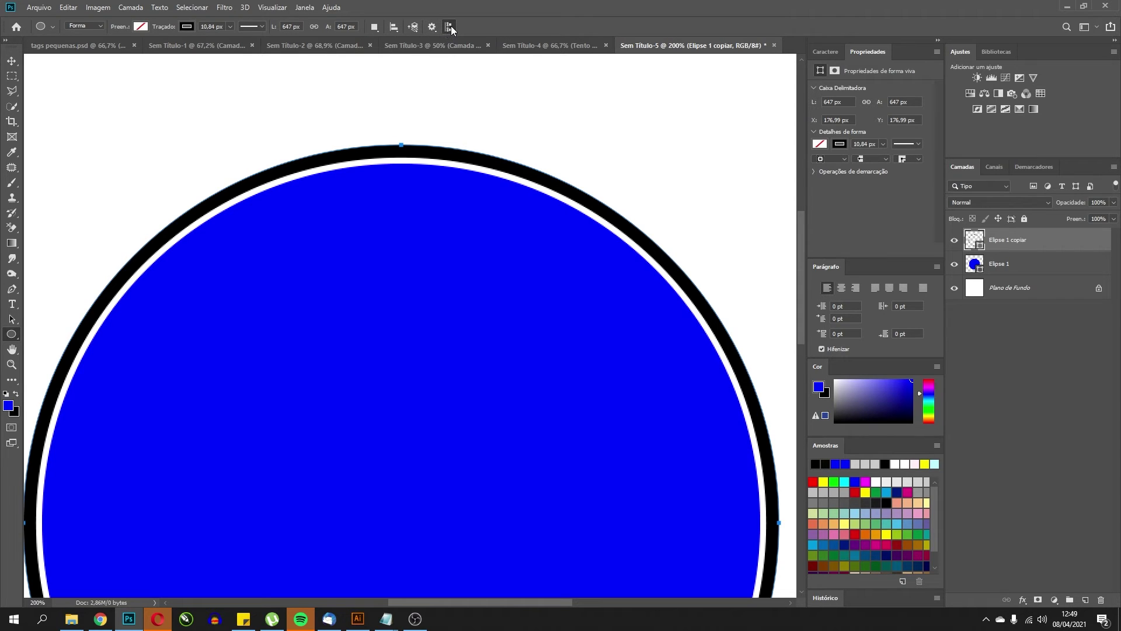
pyautogui.click(430, 26)
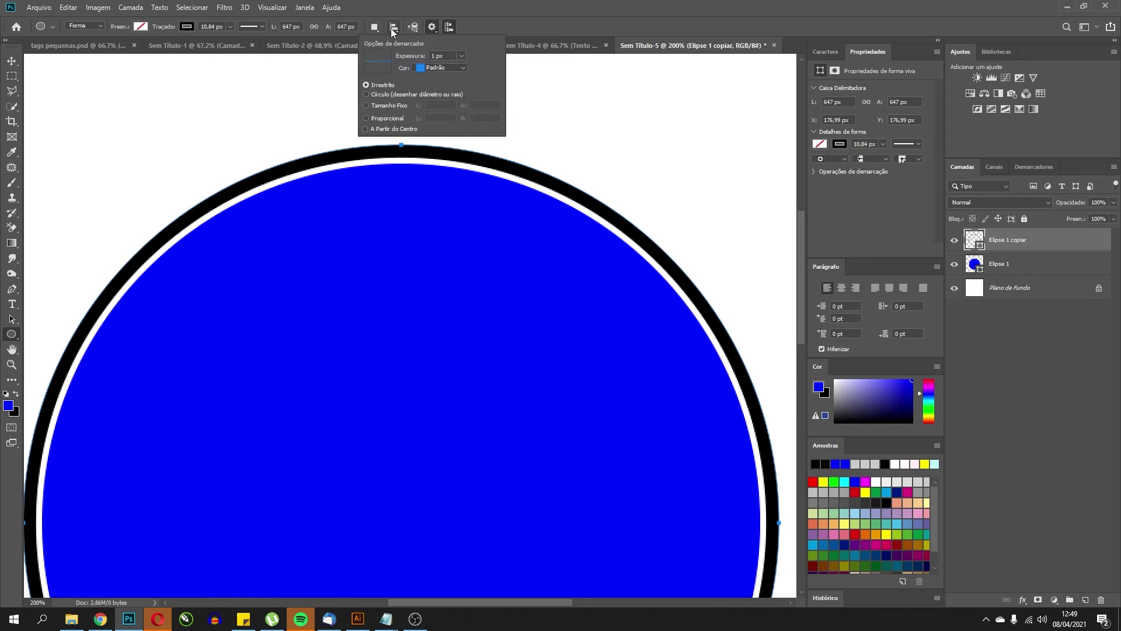
pyautogui.click(375, 27)
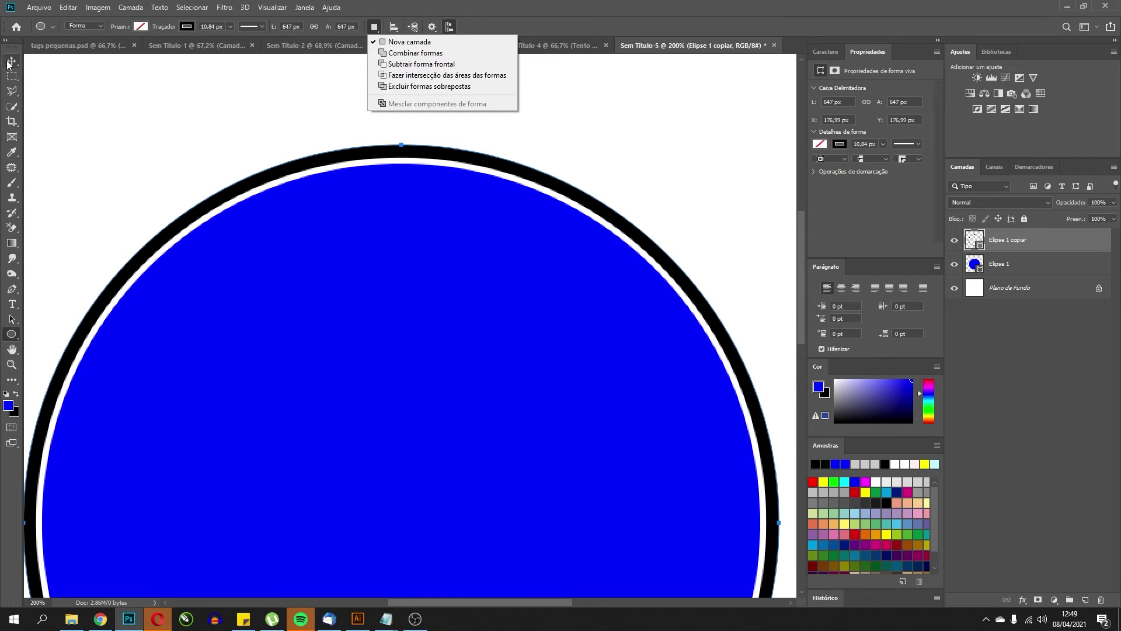
# Set the black ring's stroke alignment back to the outside of its path.
pyautogui.click(846, 158)
pyautogui.click(844, 159)
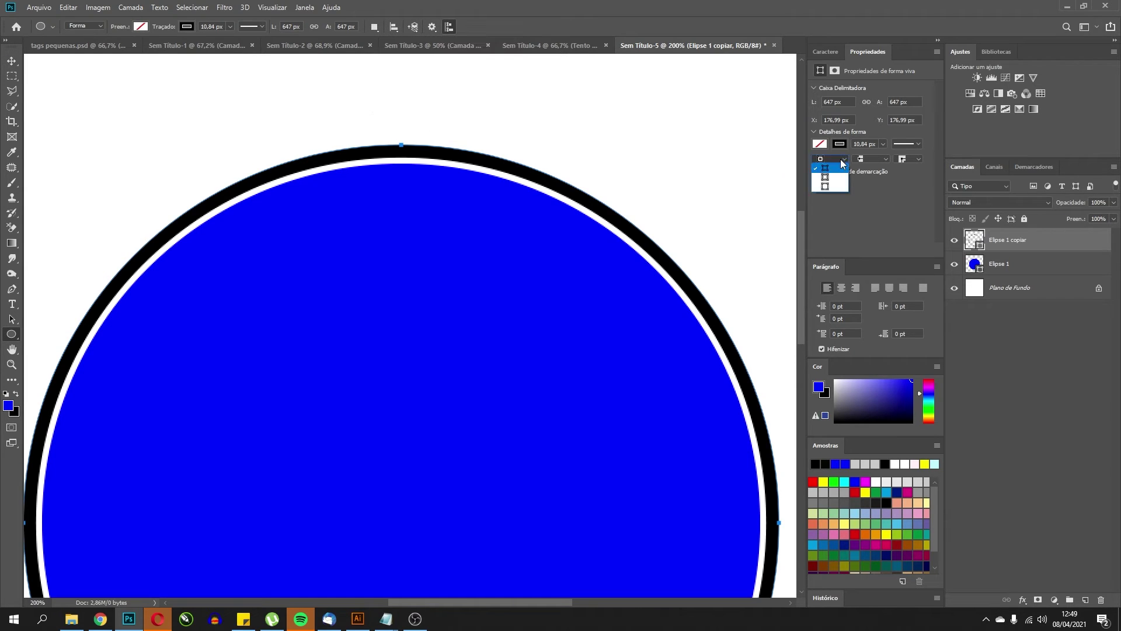
pyautogui.click(829, 187)
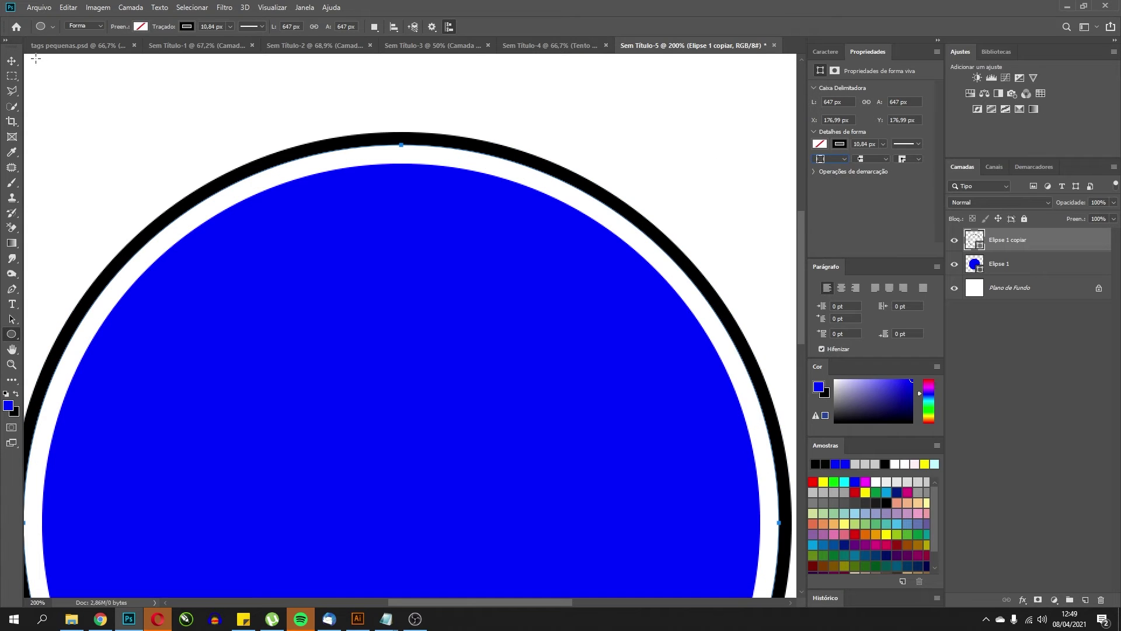
# Add the text "TEXTO AULA 01" running along the outside of the black ring's path.
pyautogui.click(16, 61)
pyautogui.press('alt')
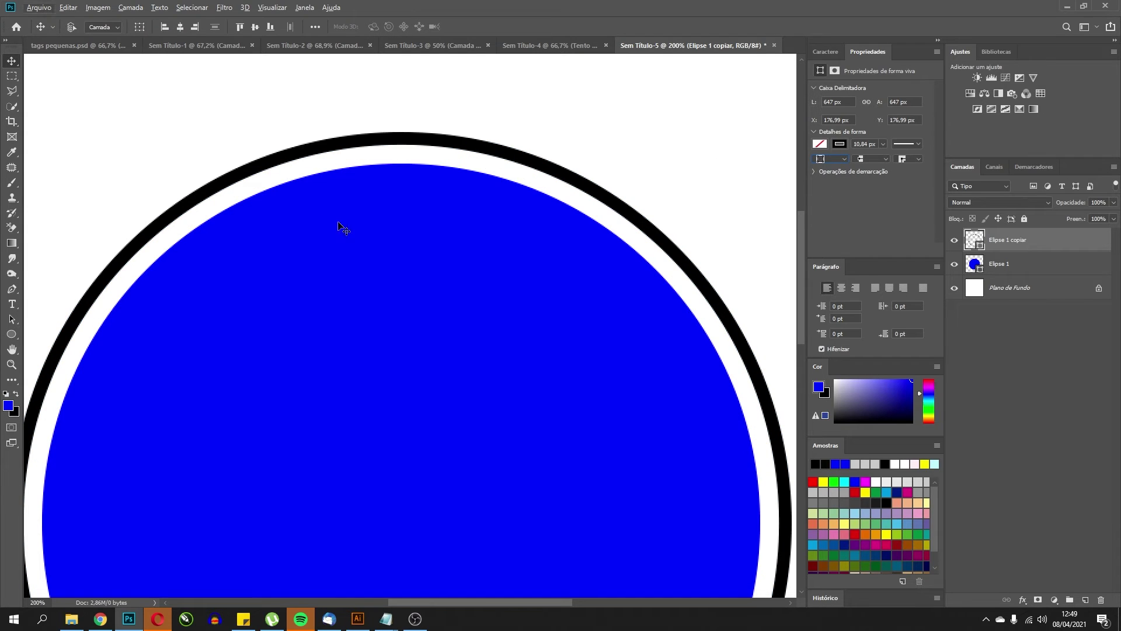
pyautogui.press('alt')
pyautogui.press('z')
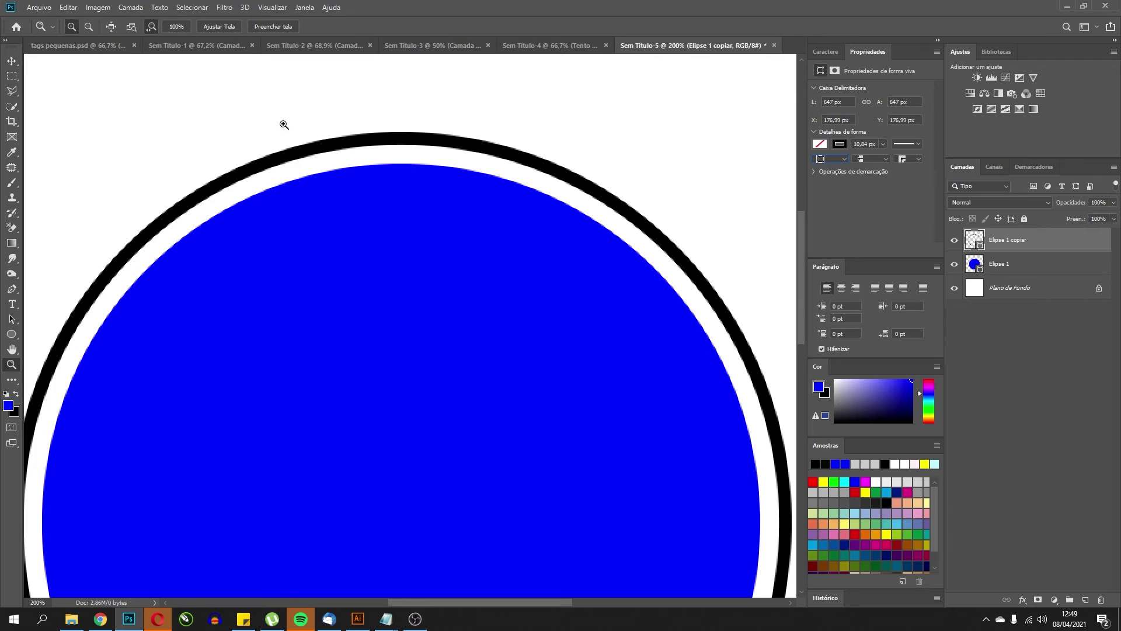
pyautogui.click(271, 27)
pyautogui.keyDown('alt'); pyautogui.click(416, 251); pyautogui.keyUp('alt')
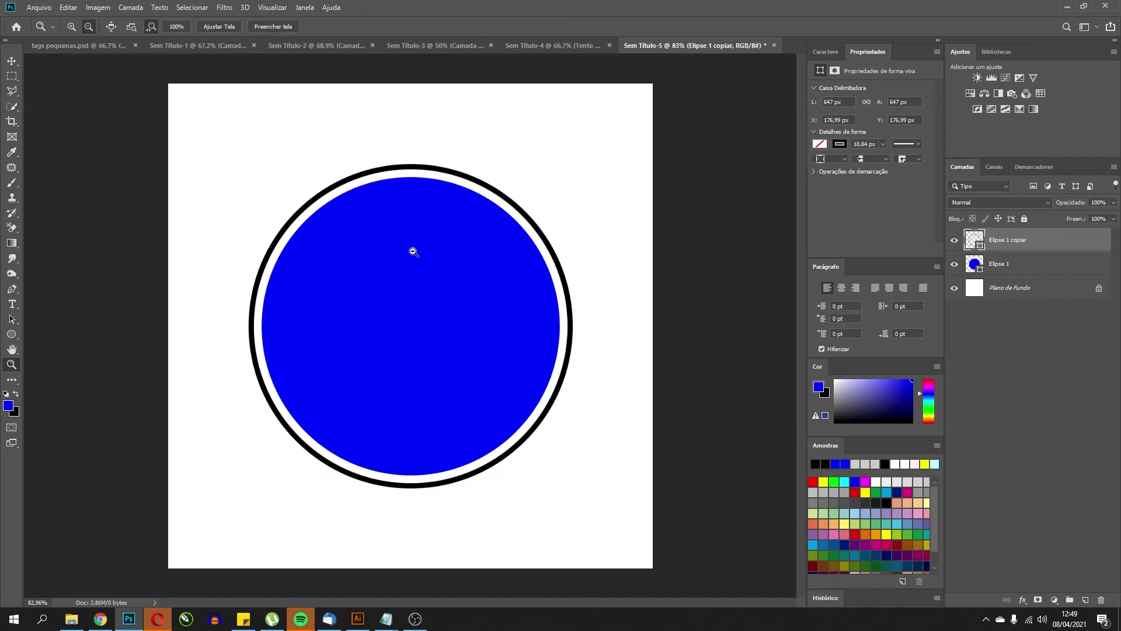
pyautogui.scroll(1, 434, 254)
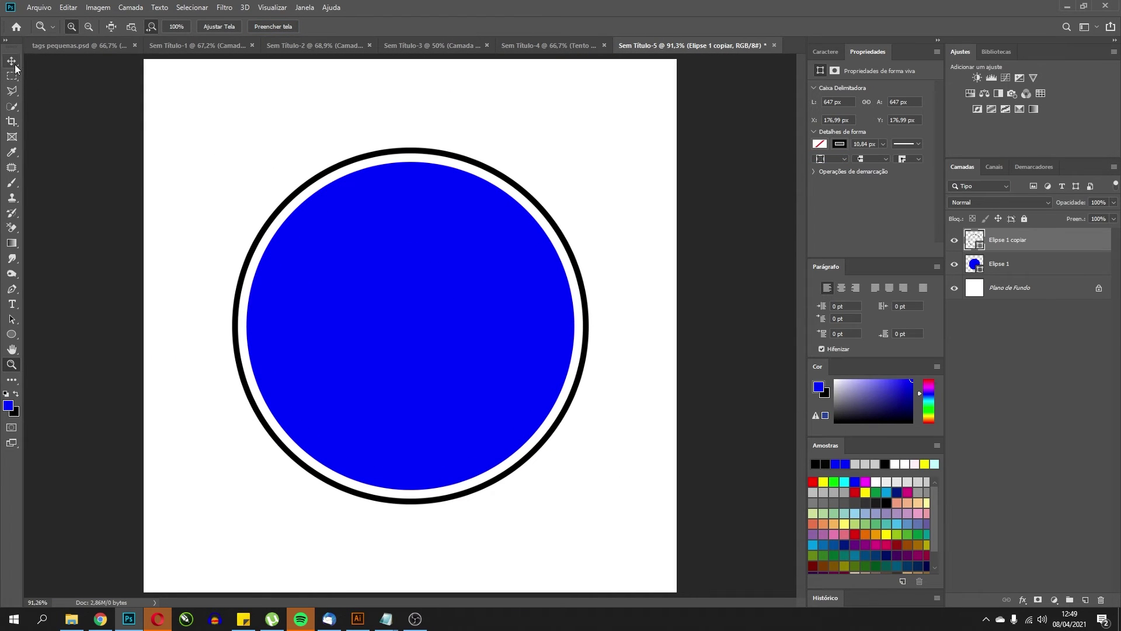
pyautogui.click(10, 305)
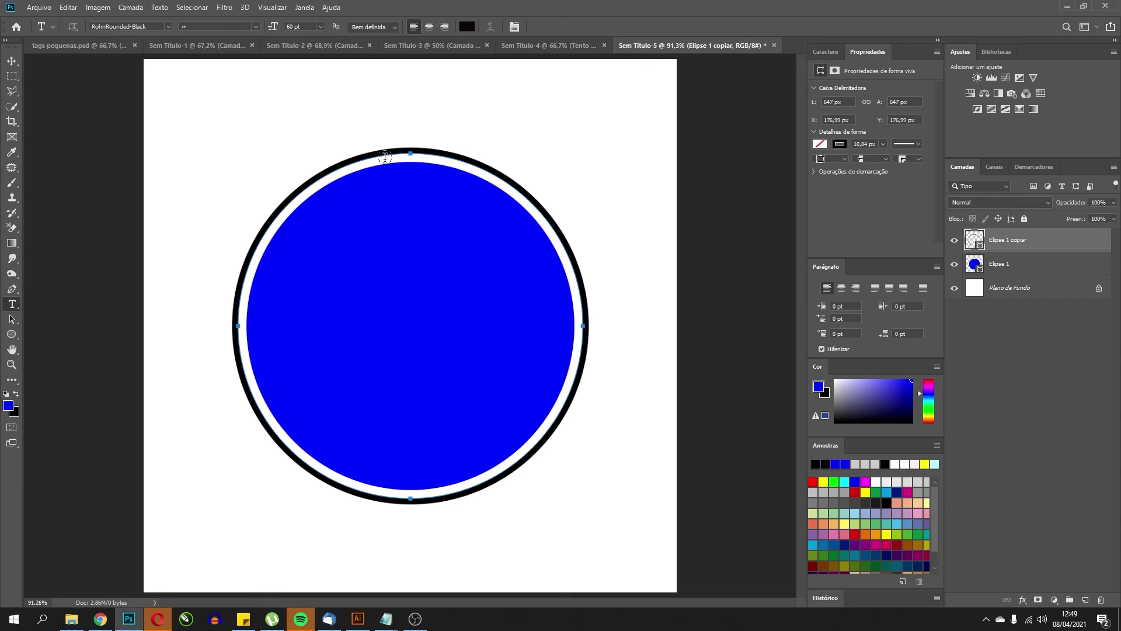
pyautogui.click(506, 155)
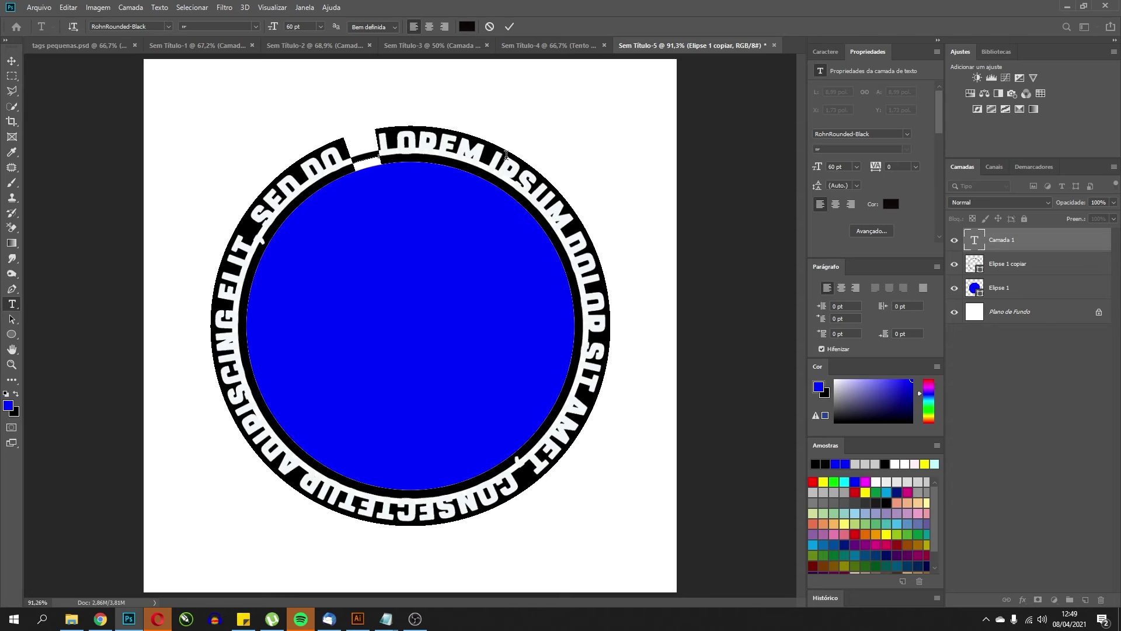
pyautogui.write('TEXTO')
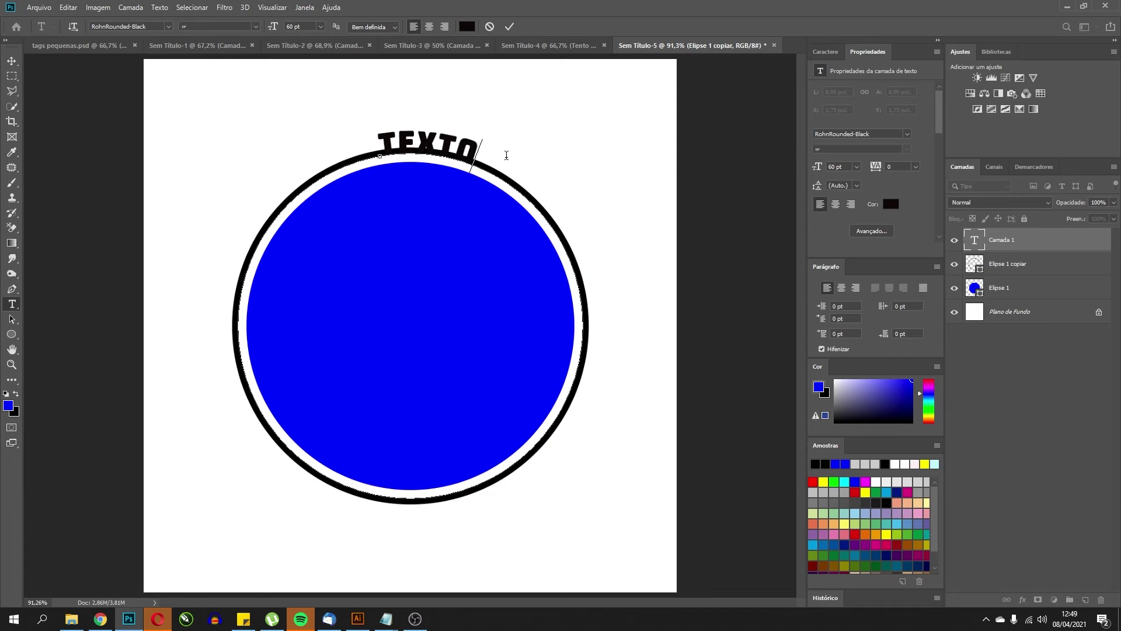
pyautogui.write(' AULA01')
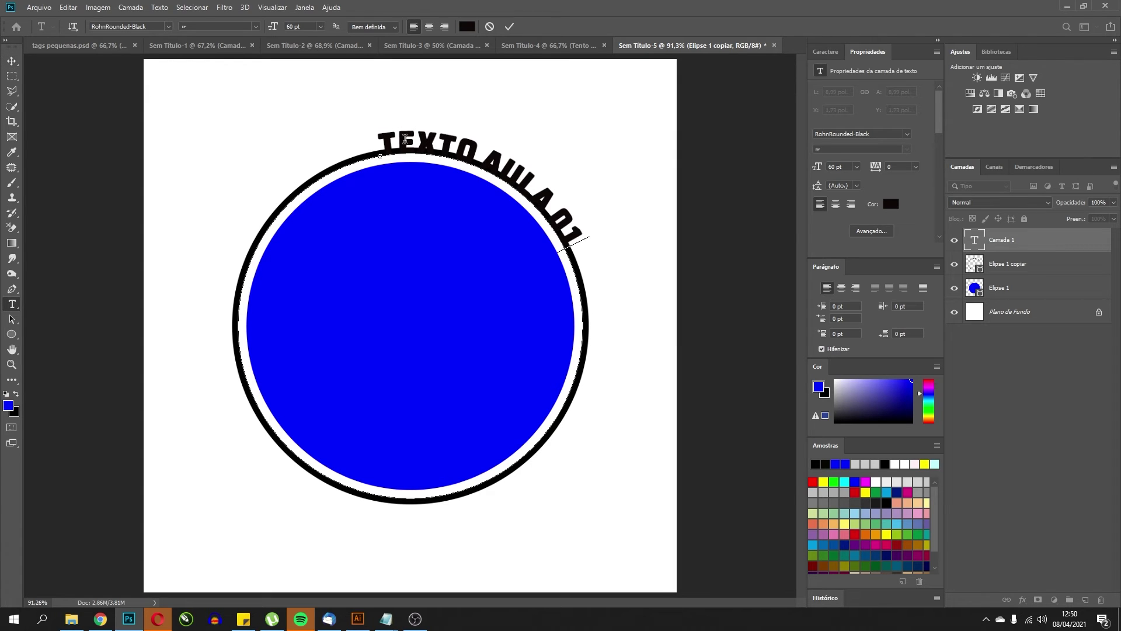
# Recolour the entire curved text to blue 0000ff, sampled from the circle.
pyautogui.tripleClick(459, 144)
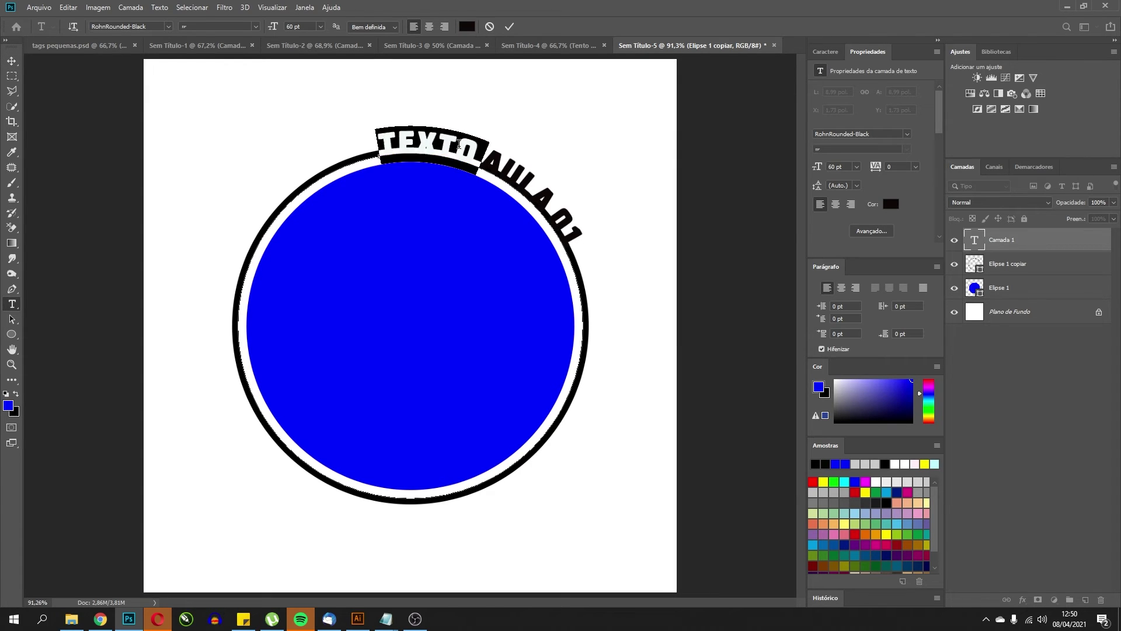
pyautogui.click(466, 26)
pyautogui.click(434, 179)
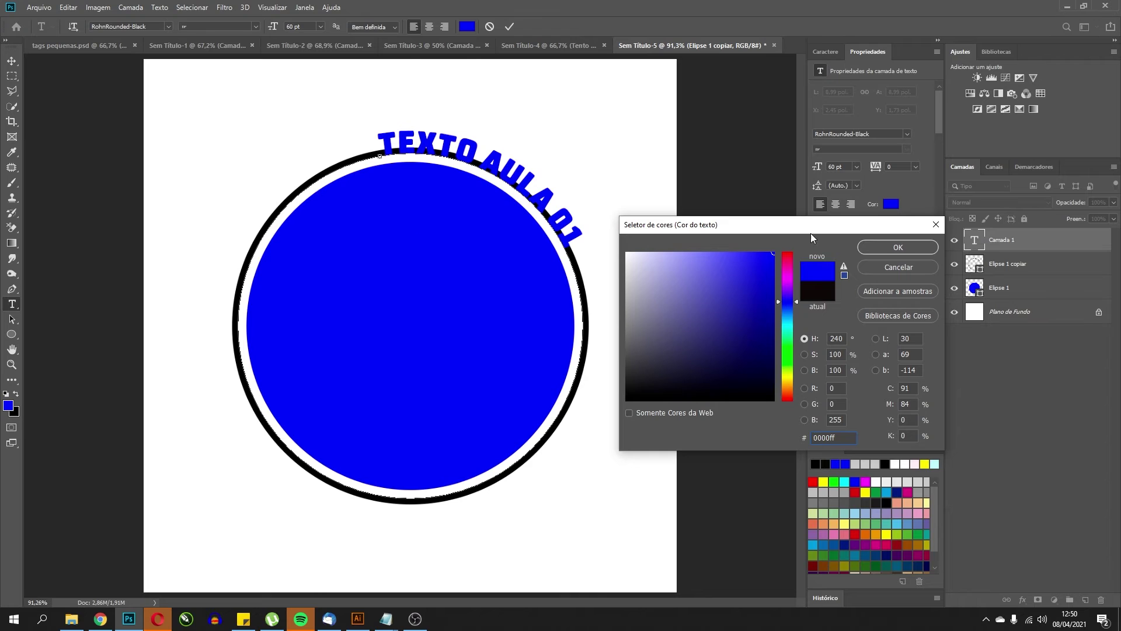
pyautogui.click(884, 246)
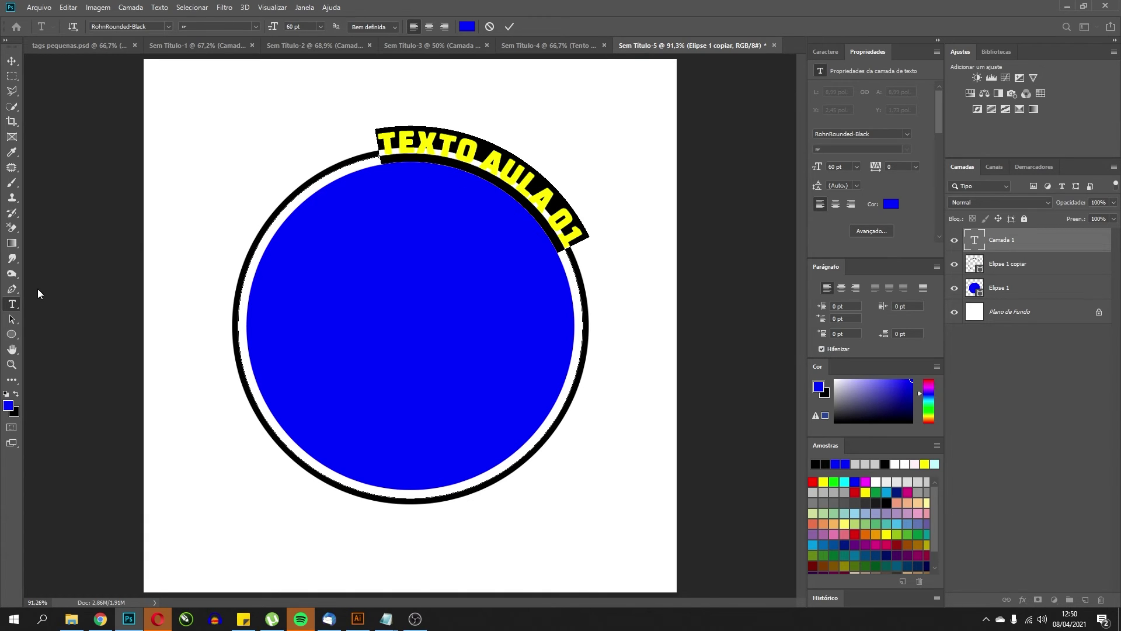
# Slide the curved text along the ring's path until it is centred over the top of the circle.
pyautogui.click(12, 320)
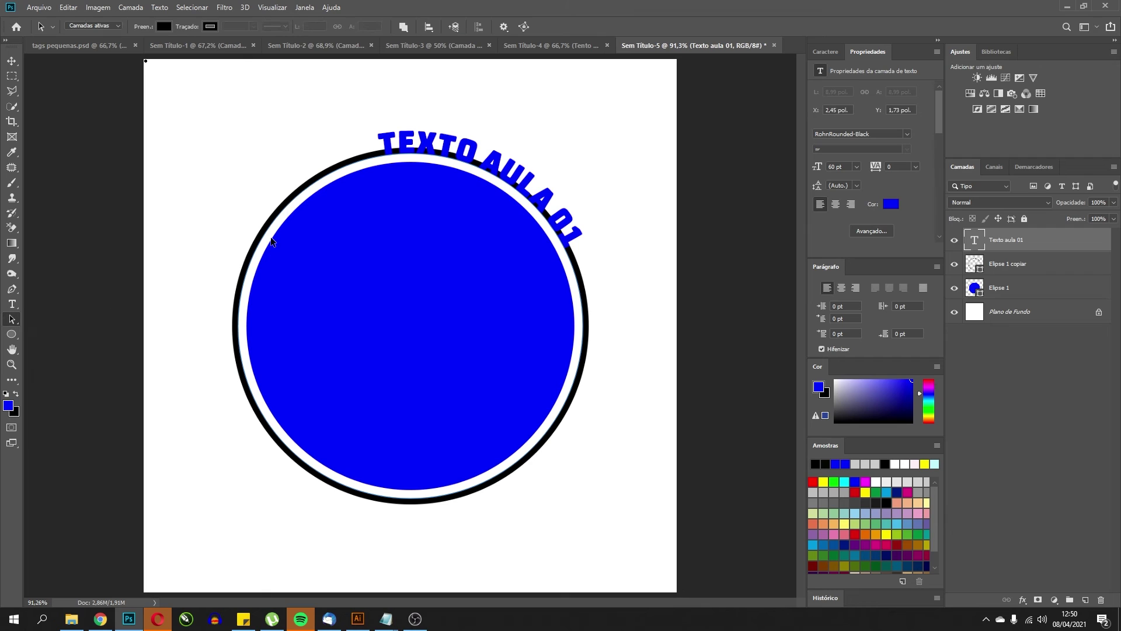
pyautogui.moveTo(384, 152); pyautogui.dragTo(411, 150)
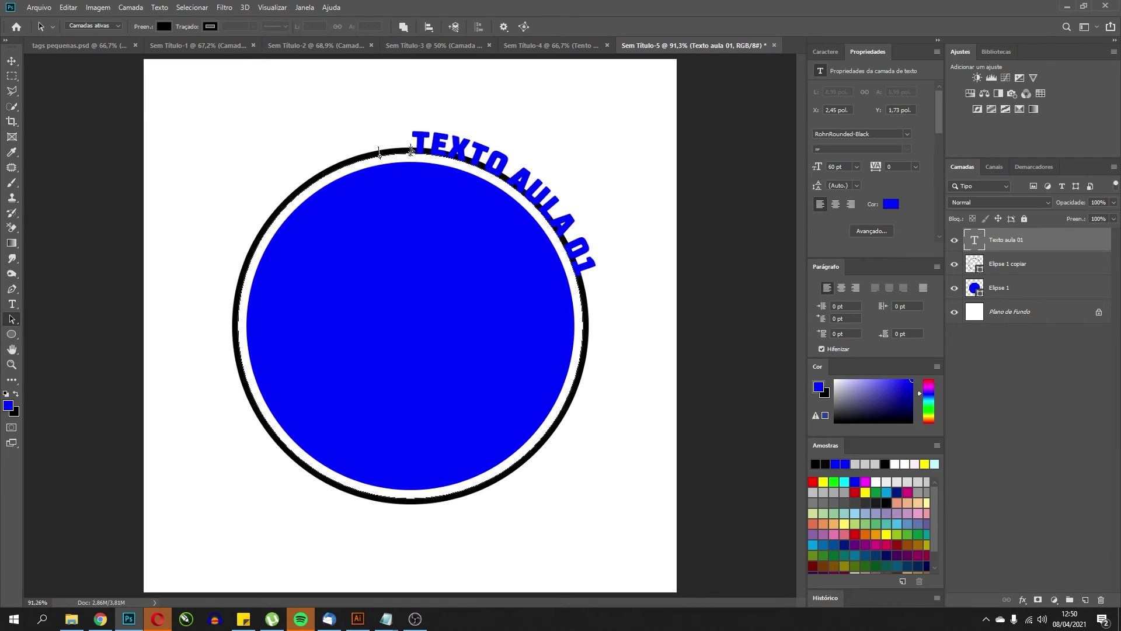
pyautogui.hotkey('ctrl', 'z')
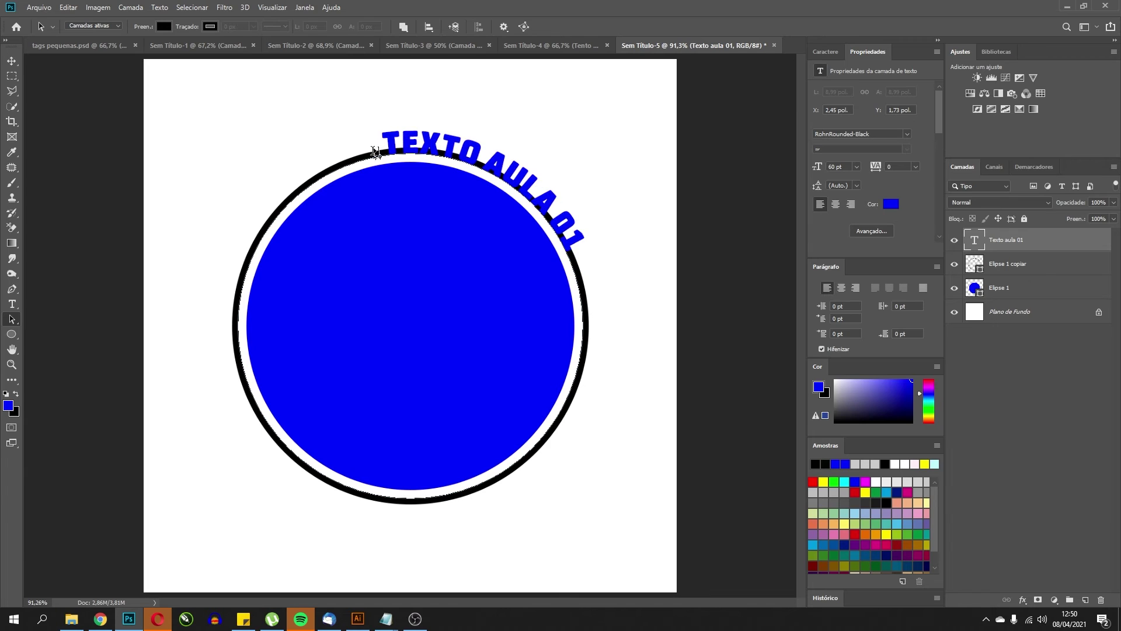
pyautogui.moveTo(375, 151)
pyautogui.mouseDown()
pyautogui.moveTo(300, 187)
pyautogui.moveTo(378, 154)
pyautogui.moveTo(426, 151)
pyautogui.moveTo(540, 198)
pyautogui.mouseUp()
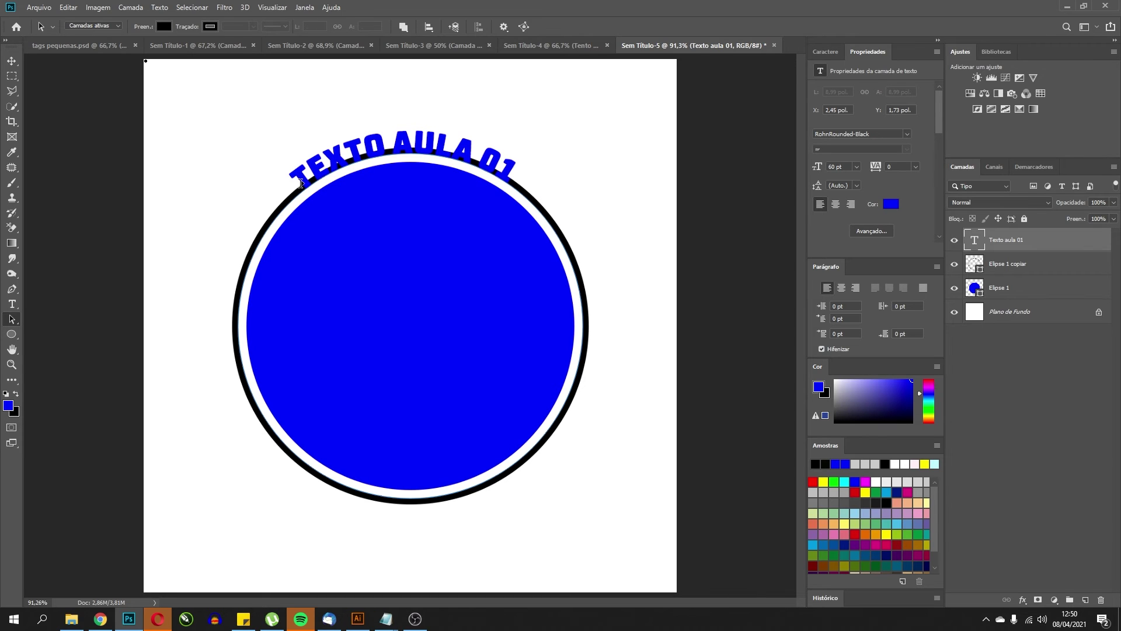
pyautogui.moveTo(301, 183)
pyautogui.mouseDown()
pyautogui.moveTo(237, 216)
pyautogui.moveTo(230, 339)
pyautogui.moveTo(226, 238)
pyautogui.moveTo(342, 166)
pyautogui.moveTo(301, 174)
pyautogui.mouseUp()
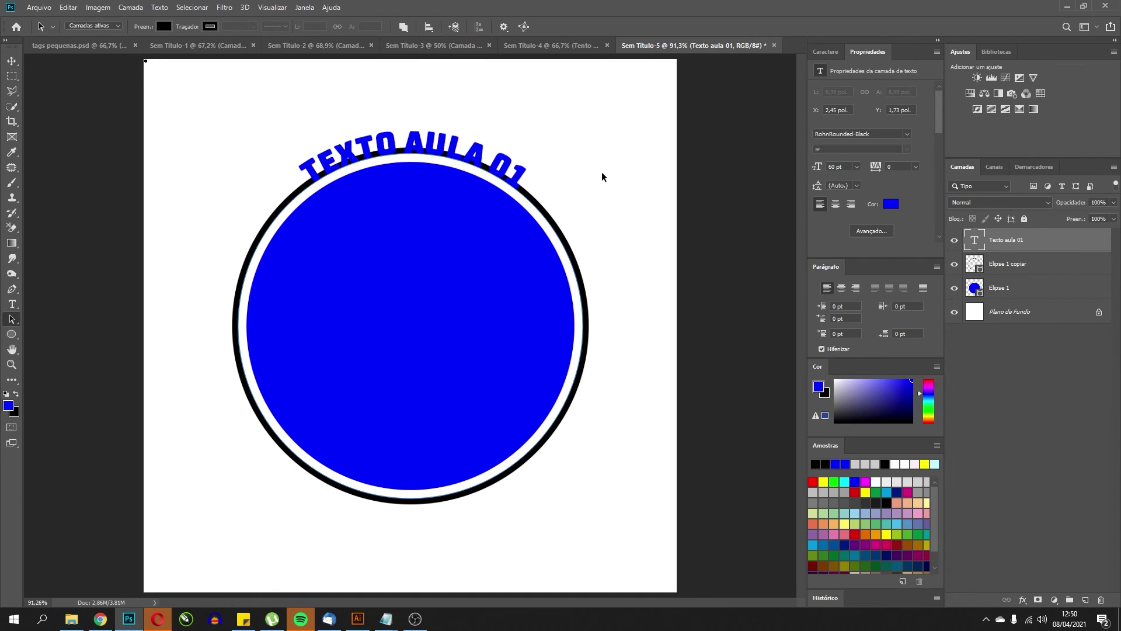
# Align the stroke of the Elipse 1 copiar ring to the inside of its path and reduce its width to about 6.99 px.
pyautogui.click(11, 61)
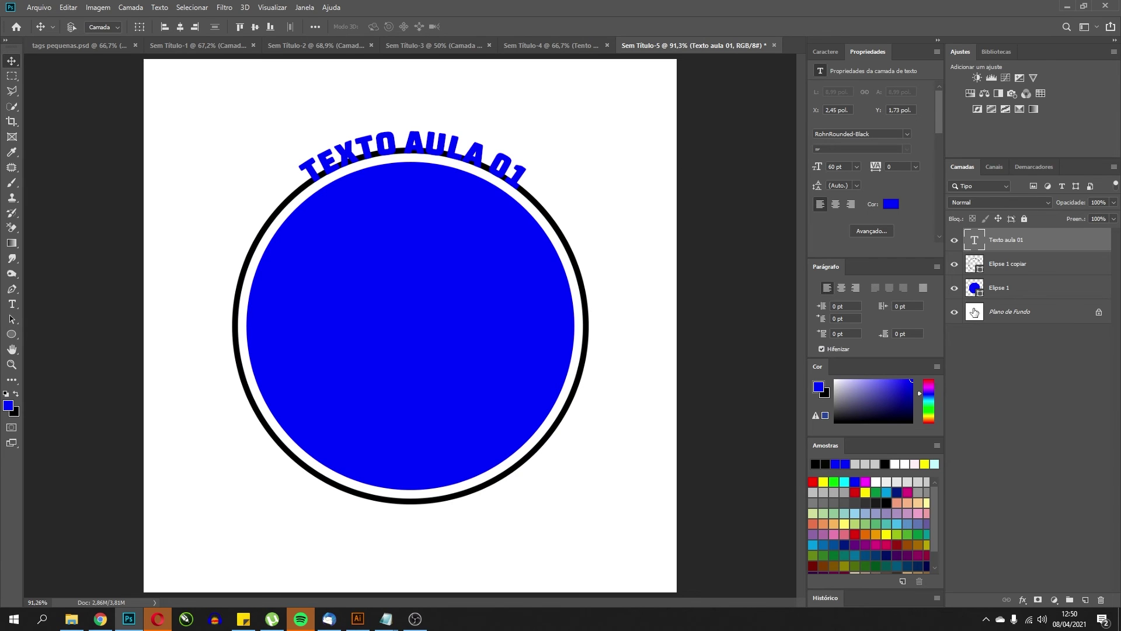
pyautogui.click(975, 266)
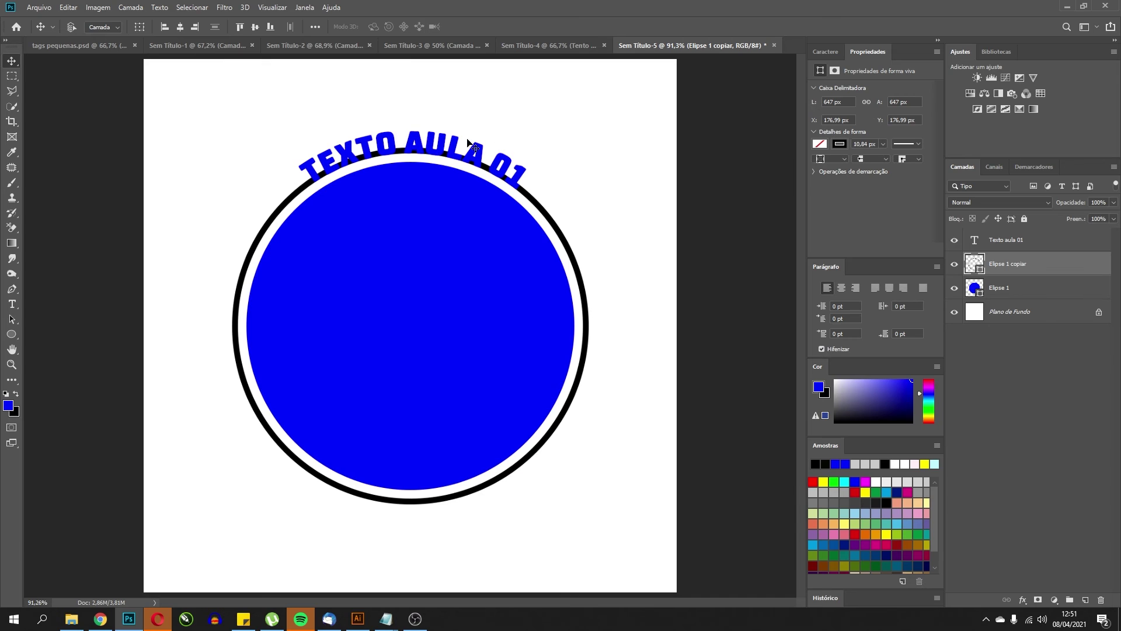
pyautogui.scroll(2, 438, 141)
pyautogui.scroll(1, 390, 145)
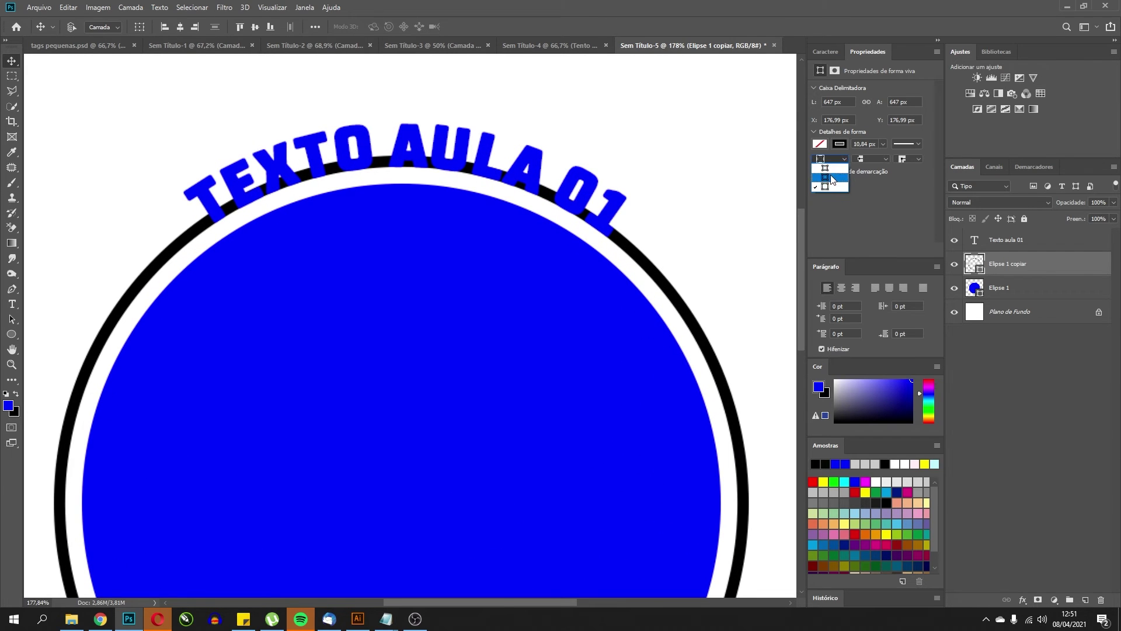
pyautogui.click(831, 175)
pyautogui.click(833, 161)
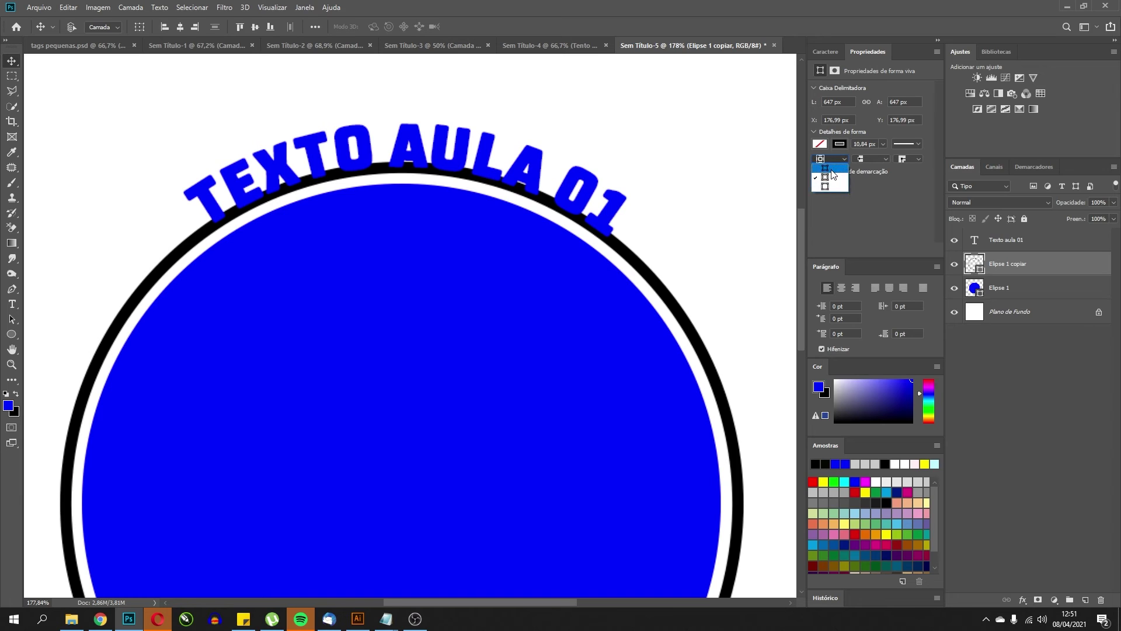
pyautogui.click(832, 169)
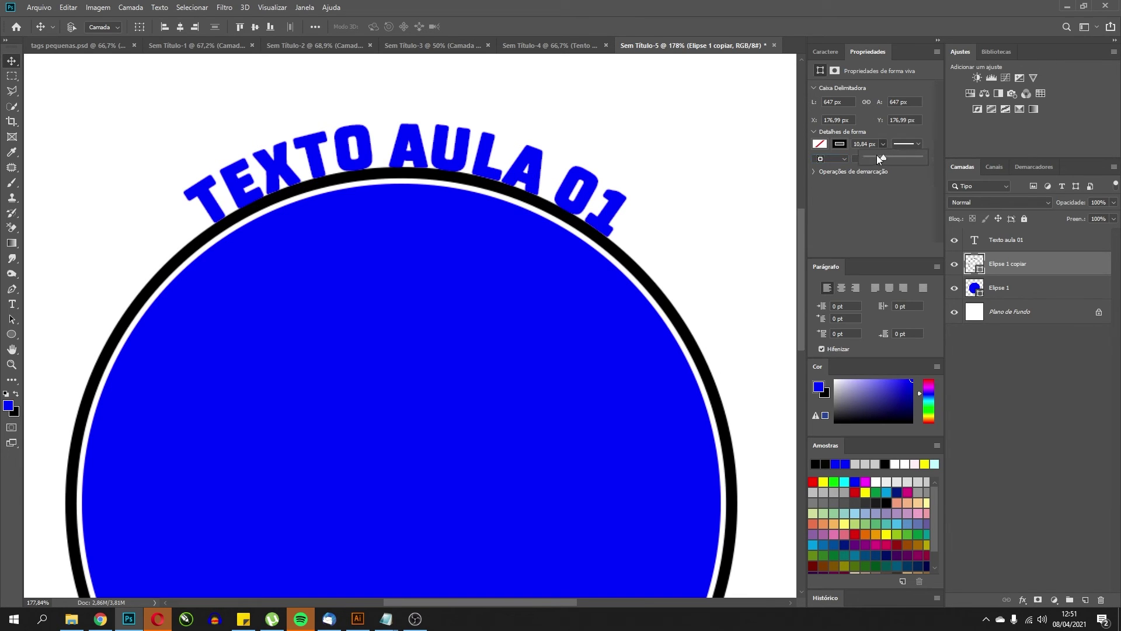
pyautogui.moveTo(877, 155); pyautogui.dragTo(880, 154)
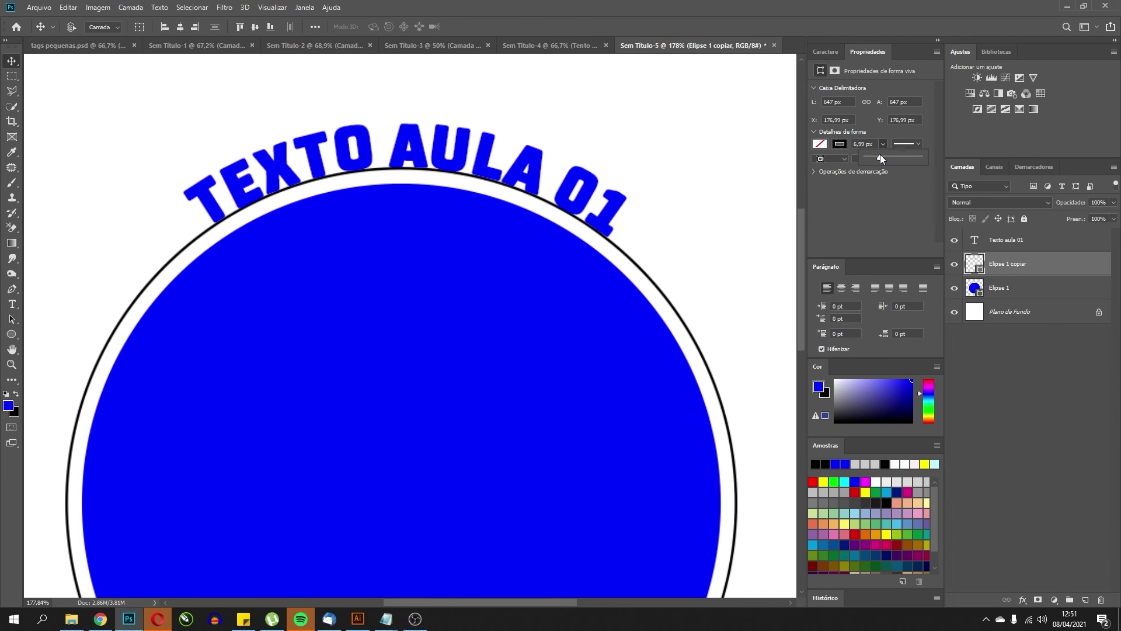
# Move the curved text straight up, clear of the black ring, to a Y position of 1.63 inches.
pyautogui.click(977, 240)
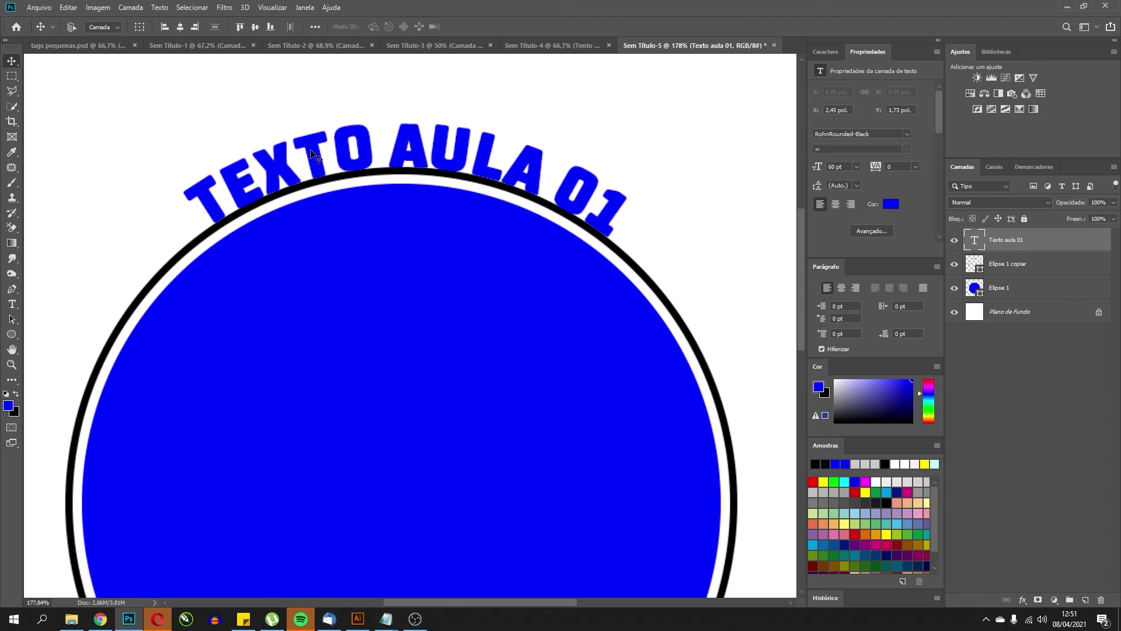
pyautogui.moveTo(314, 154); pyautogui.dragTo(313, 147)
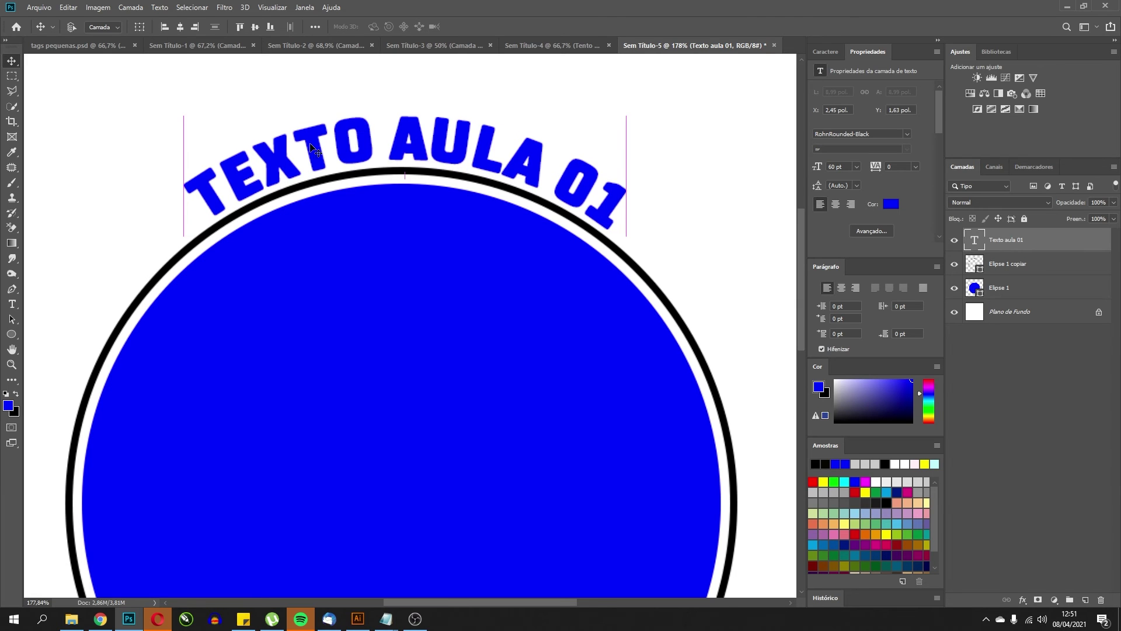
pyautogui.hotkey('ctrl', '-')
pyautogui.hotkey('ctrl', '-')
pyautogui.hotkey('ctrl', '-')
pyautogui.hotkey('ctrl', '0')
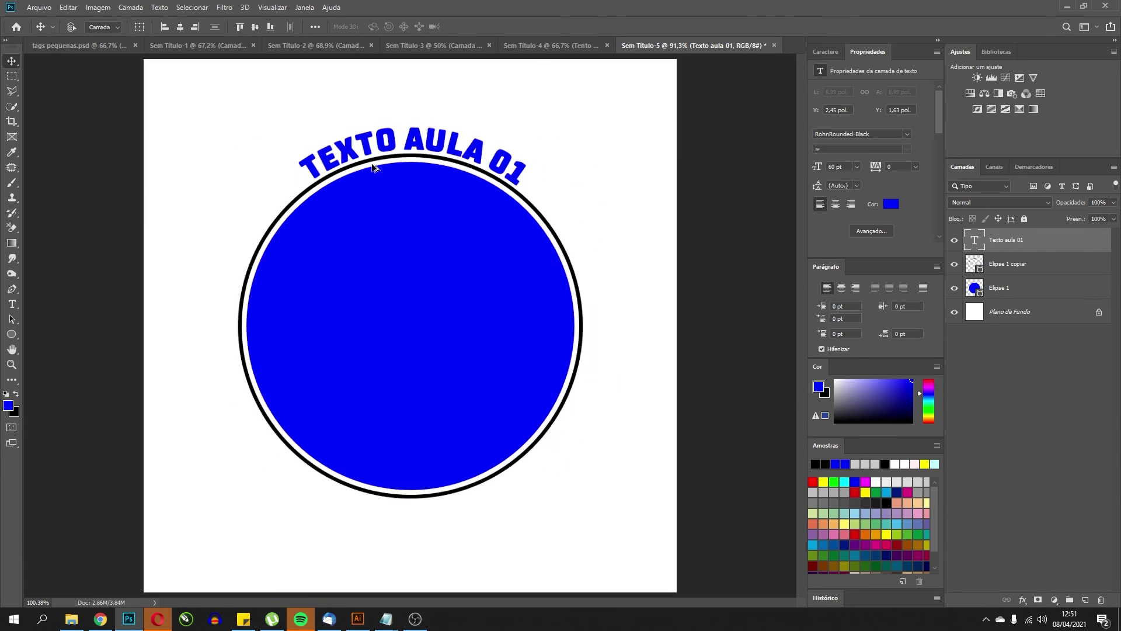
# Scale the blue Elipse 1 circle down to 577 px and centre it horizontally and vertically on the canvas.
pyautogui.scroll(2, 373, 167)
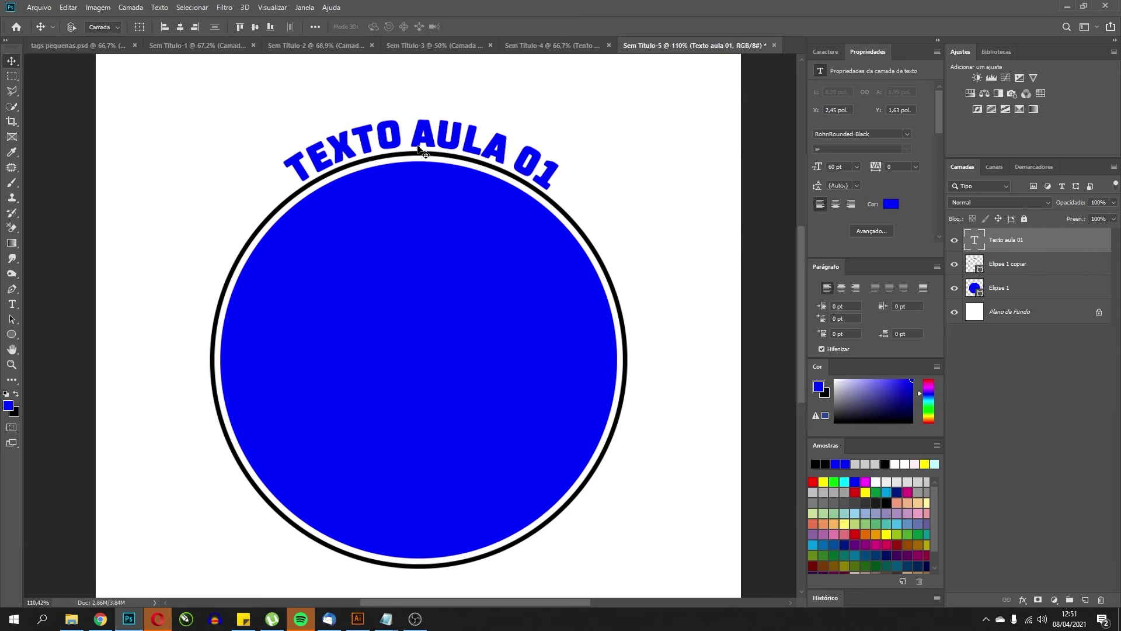
pyautogui.click(988, 269)
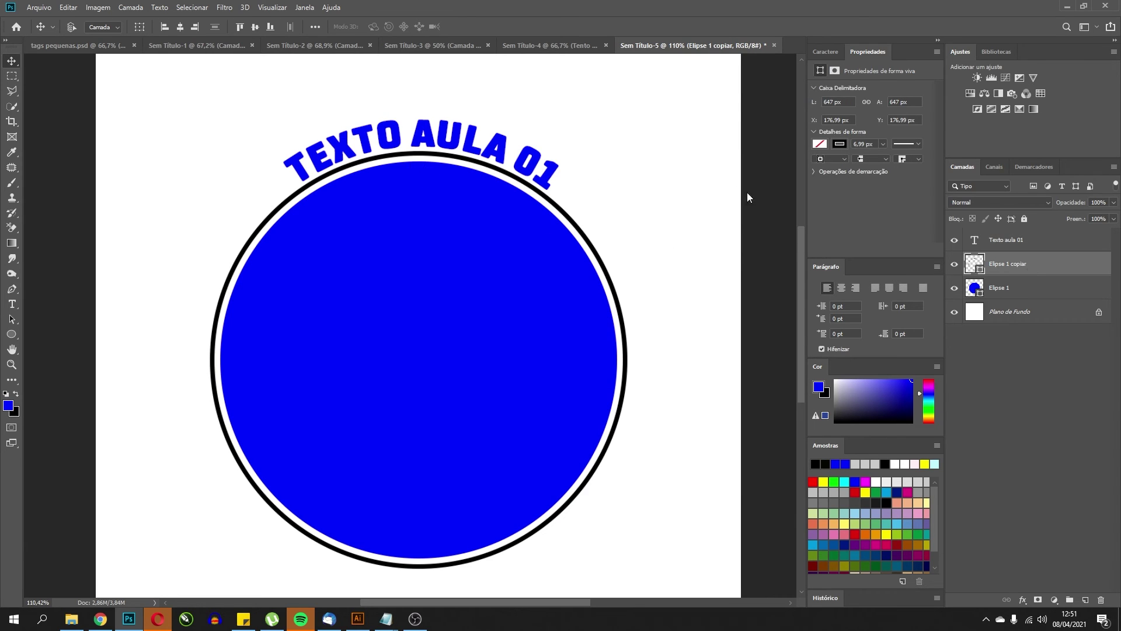
pyautogui.click(972, 292)
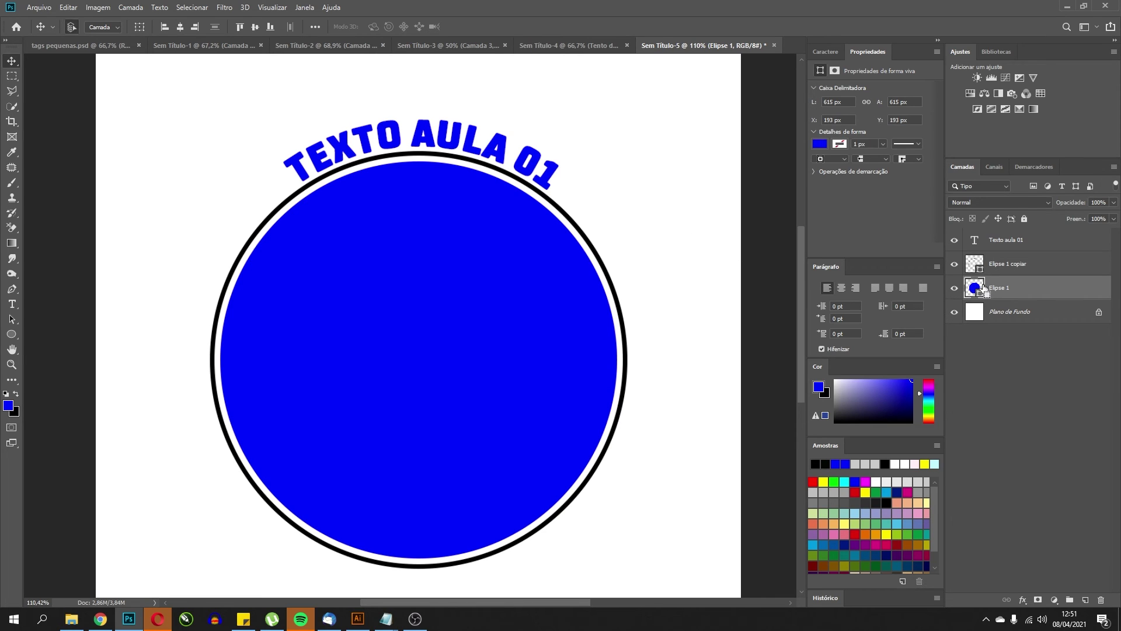
pyautogui.hotkey('ctrl', 't')
pyautogui.moveTo(616, 164); pyautogui.dragTo(591, 187)
pyautogui.press('Return')
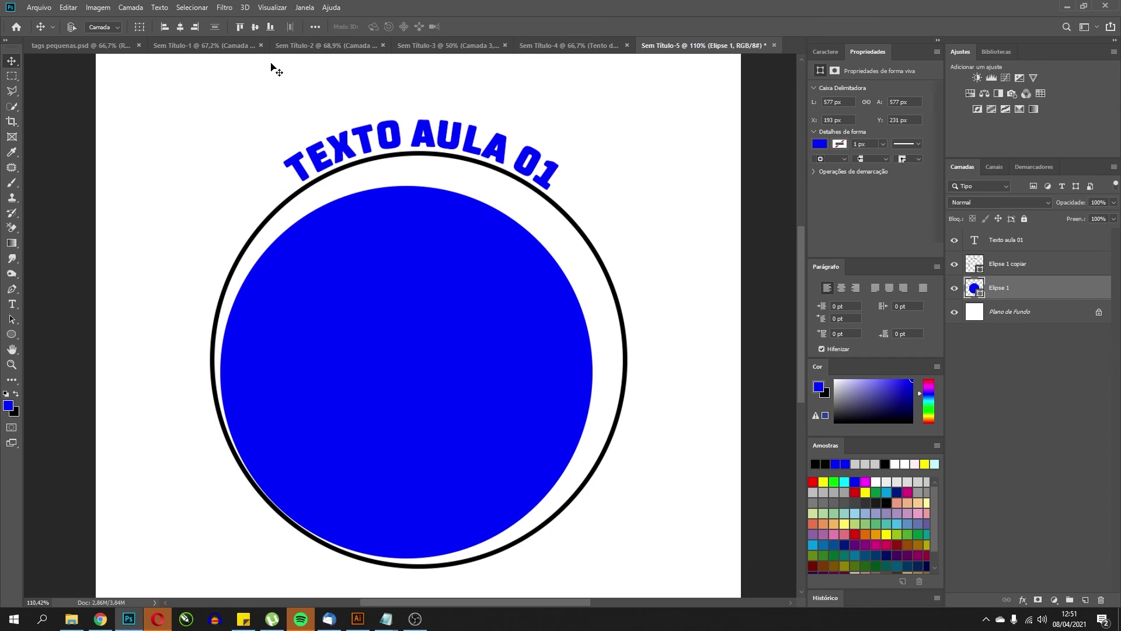
pyautogui.click(180, 27)
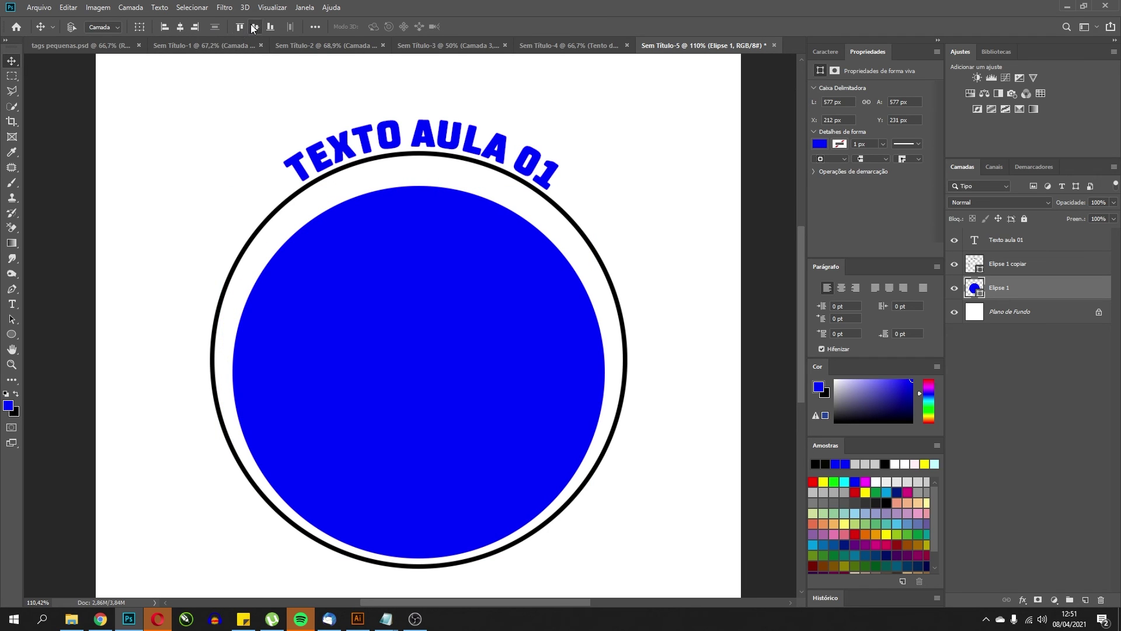
pyautogui.click(255, 27)
# Shrink the blue circle about its own centre to 513 px, leaving a wide white band inside the ring.
pyautogui.hotkey('ctrl', 't')
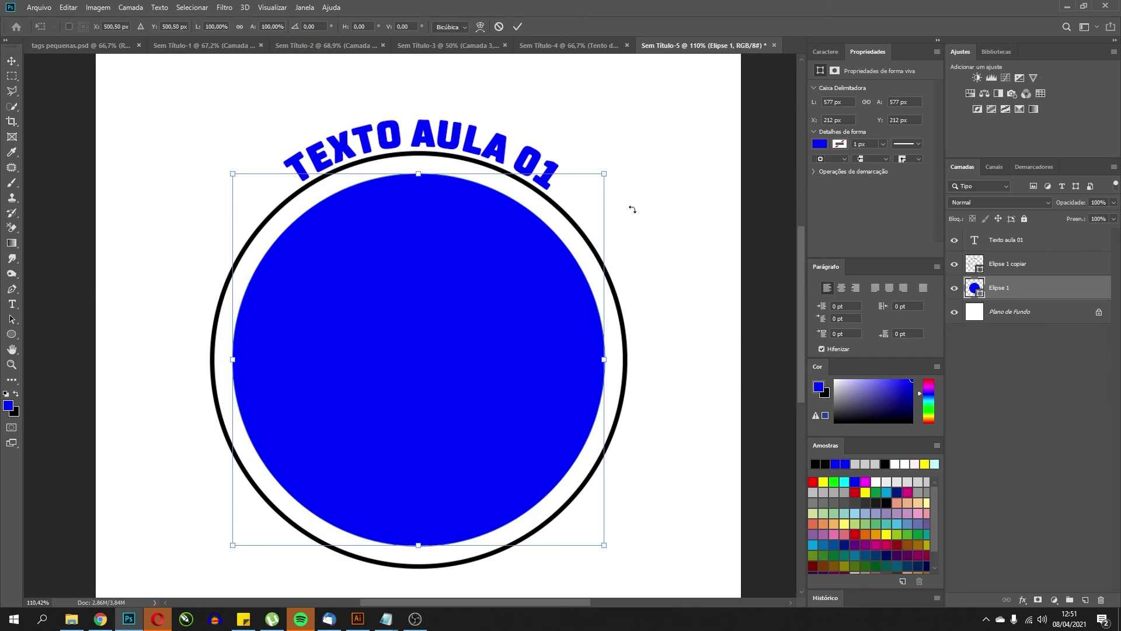
pyautogui.moveTo(604, 174); pyautogui.dragTo(578, 185)
pyautogui.press('Return')
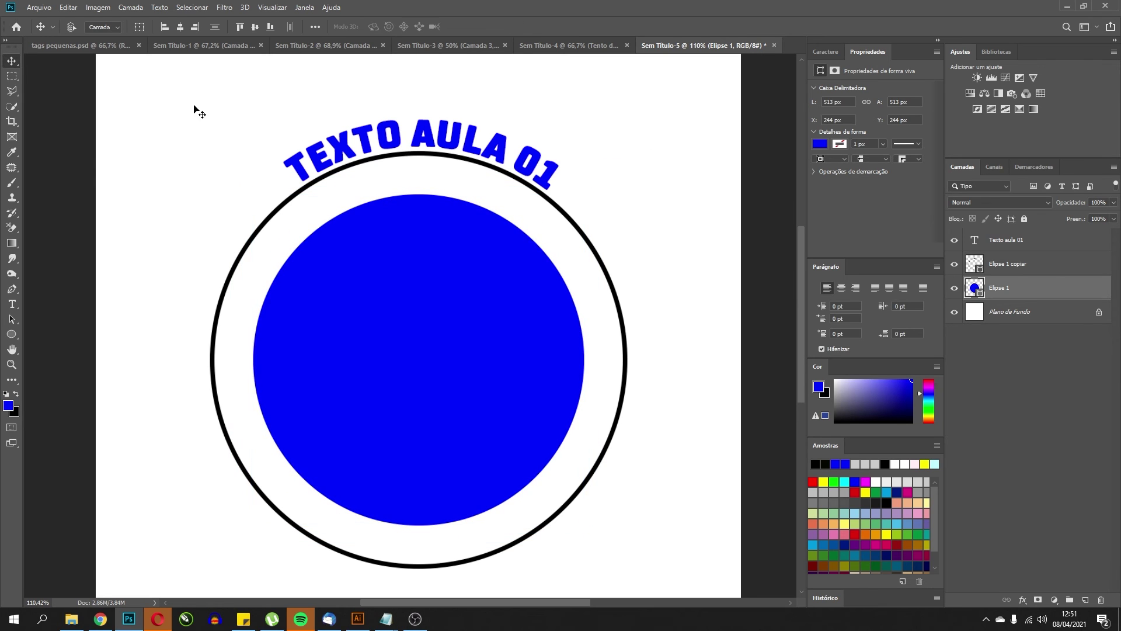
# Try to move the curved text straight down into the white band between the ring and the blue circle.
pyautogui.click(998, 240)
pyautogui.moveTo(471, 149); pyautogui.dragTo(475, 195)
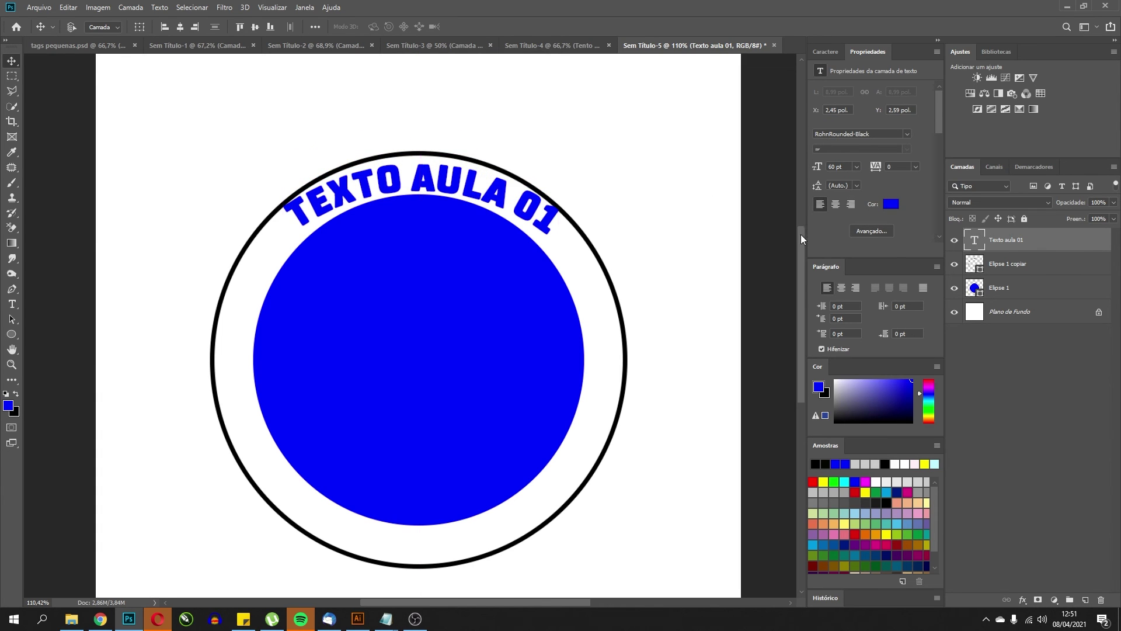
pyautogui.hotkey('ctrl', 'z')
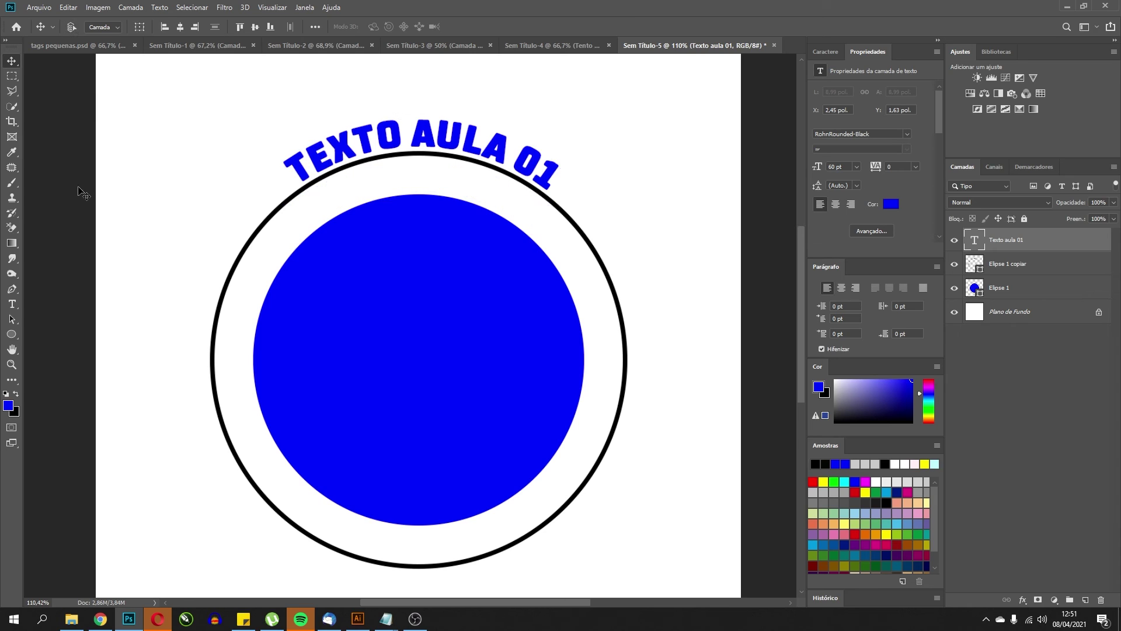
# Flip the curved text to the inner side of its circular path using the Path Selection tool.
pyautogui.click(12, 319)
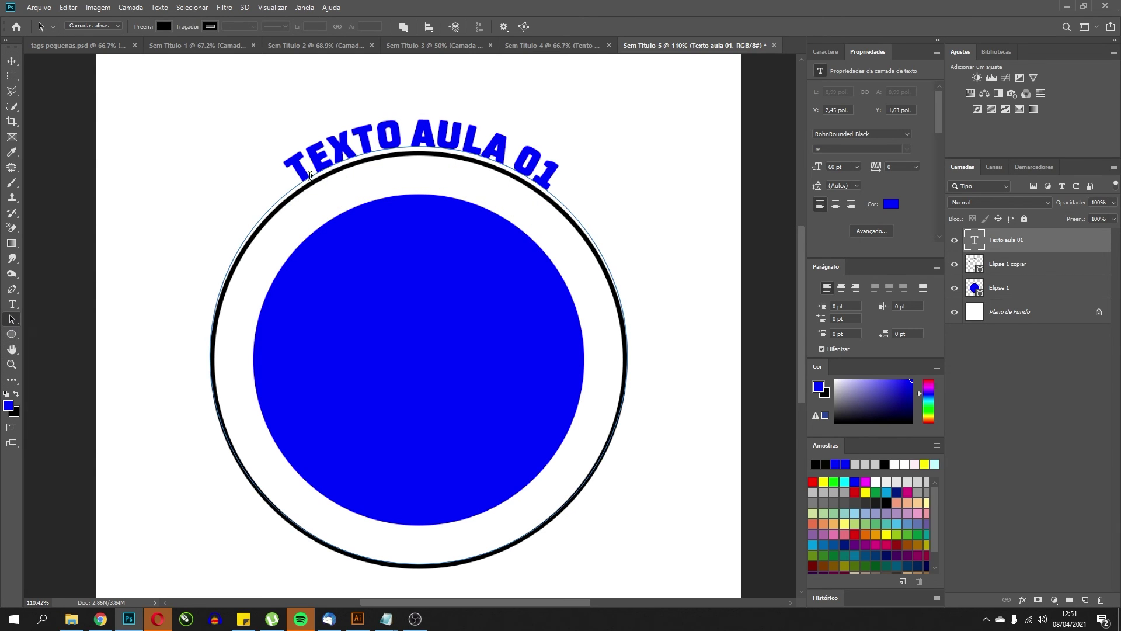
pyautogui.moveTo(306, 178)
pyautogui.mouseDown()
pyautogui.moveTo(320, 231)
pyautogui.moveTo(304, 386)
pyautogui.moveTo(519, 535)
pyautogui.moveTo(582, 439)
pyautogui.mouseUp()
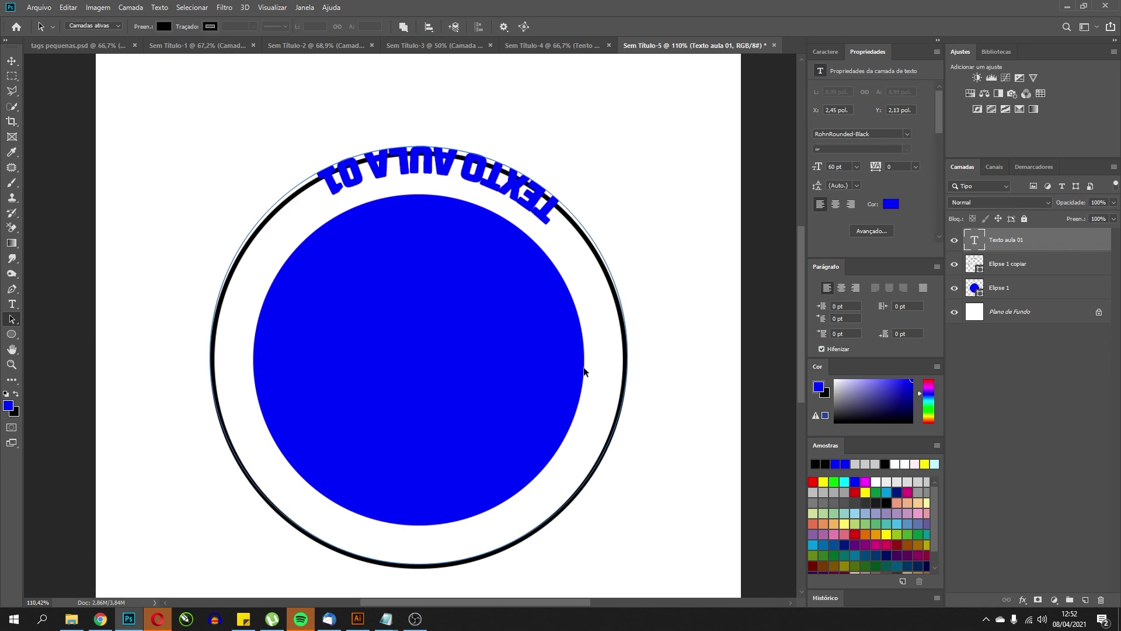
pyautogui.moveTo(544, 215)
pyautogui.mouseDown()
pyautogui.moveTo(549, 189)
pyautogui.moveTo(542, 218)
pyautogui.mouseUp()
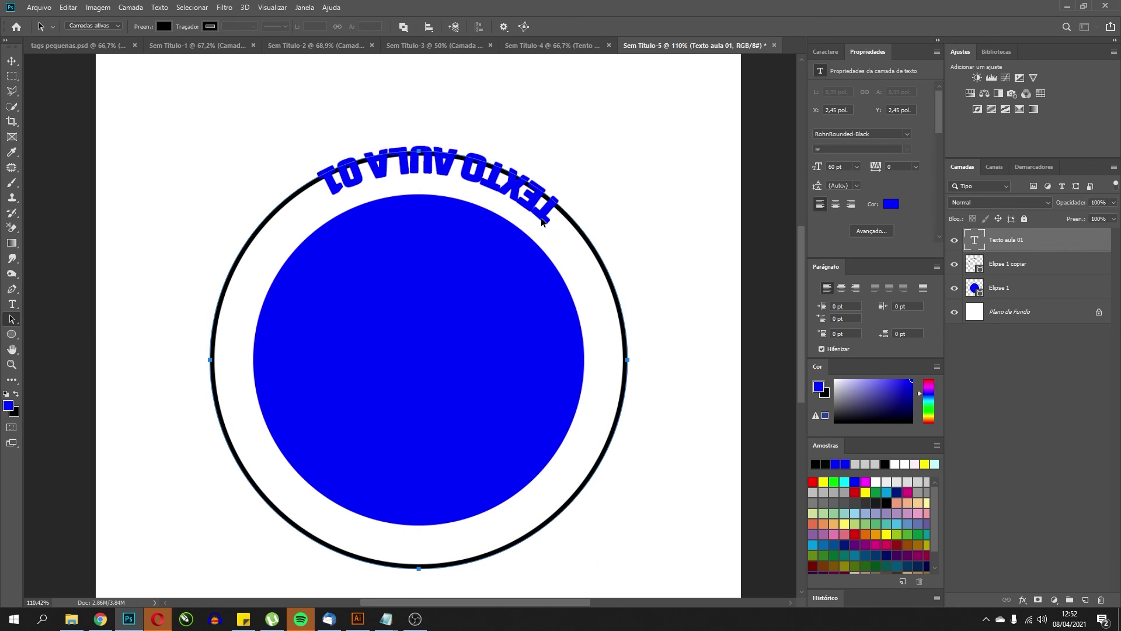
pyautogui.hotkey('ctrl', 'z')
pyautogui.moveTo(445, 201); pyautogui.dragTo(443, 195)
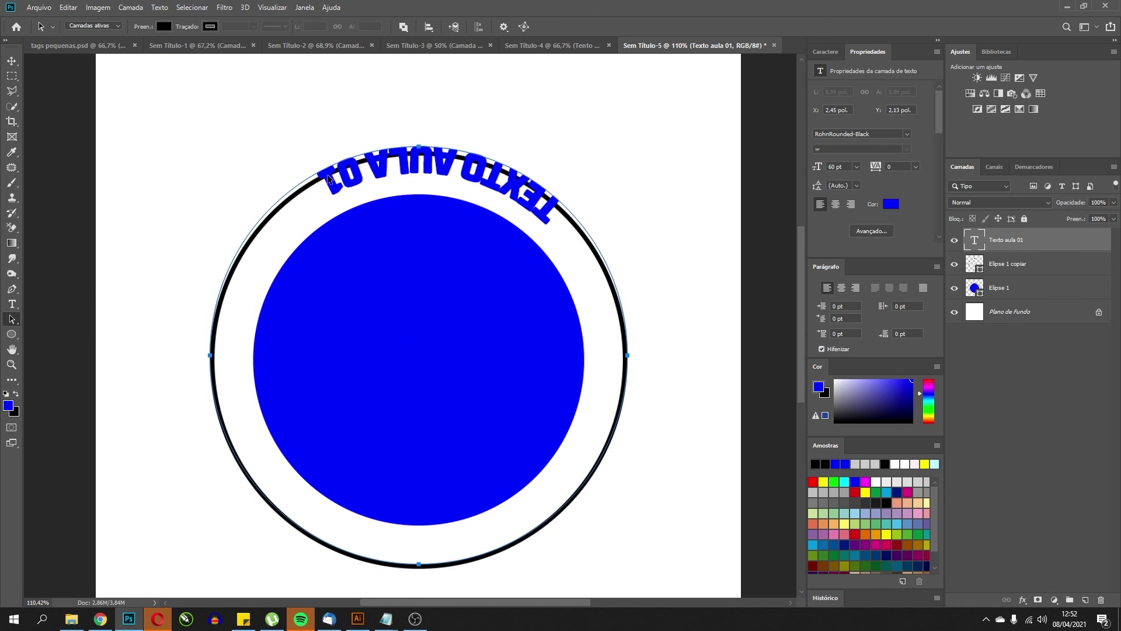
pyautogui.moveTo(325, 200)
pyautogui.mouseDown()
pyautogui.moveTo(331, 175)
pyautogui.moveTo(323, 196)
pyautogui.mouseUp()
pyautogui.hotkey('ctrl', 'z')
# Slide the inner-side text along the circular path until it reads upright and centred at the ring's bottom.
pyautogui.moveTo(469, 150); pyautogui.dragTo(512, 177)
pyautogui.moveTo(559, 212); pyautogui.dragTo(464, 170)
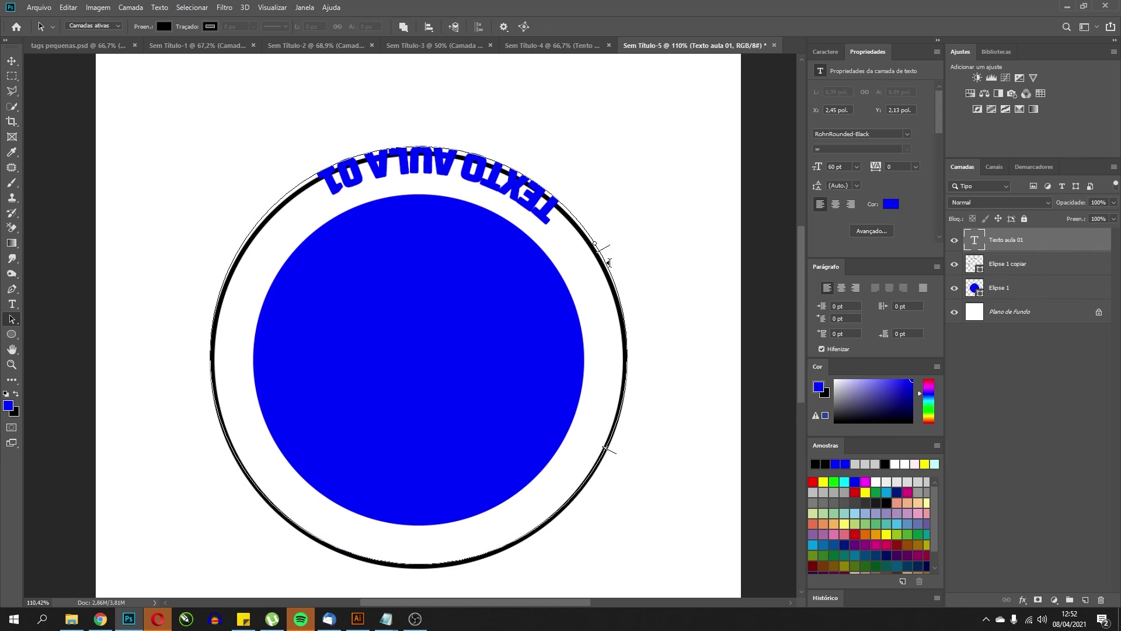
pyautogui.moveTo(298, 507); pyautogui.dragTo(350, 489)
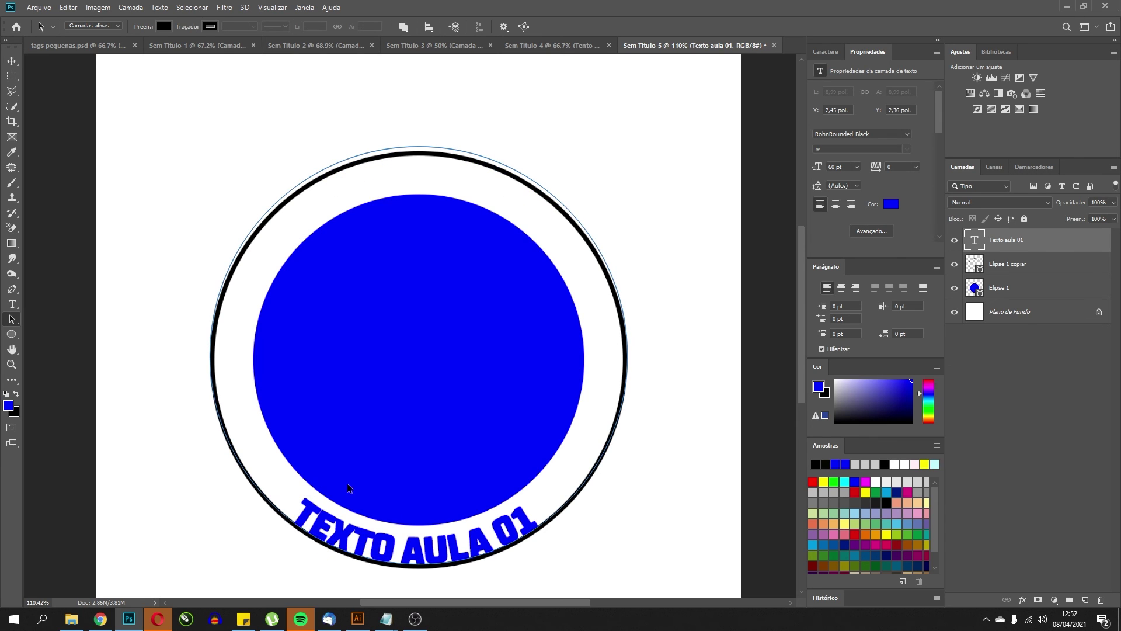
# Move the curved text straight up to a Y position of 2.23 inches, between the ring and the blue circle.
pyautogui.click(11, 61)
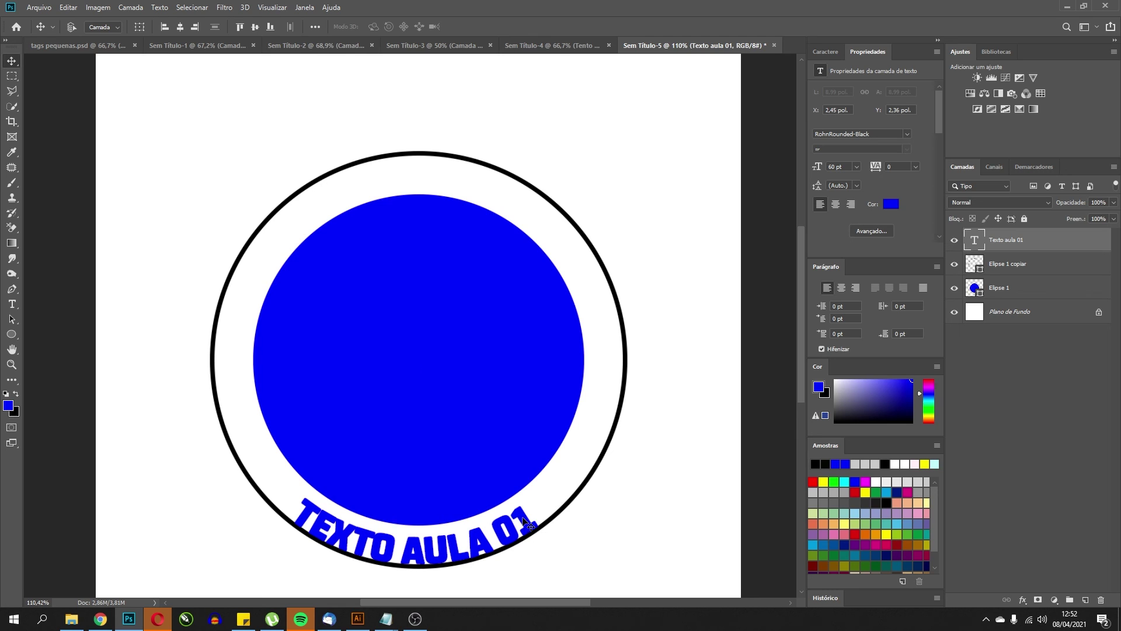
pyautogui.scroll(1, 418, 503)
pyautogui.scroll(-1, 424, 485)
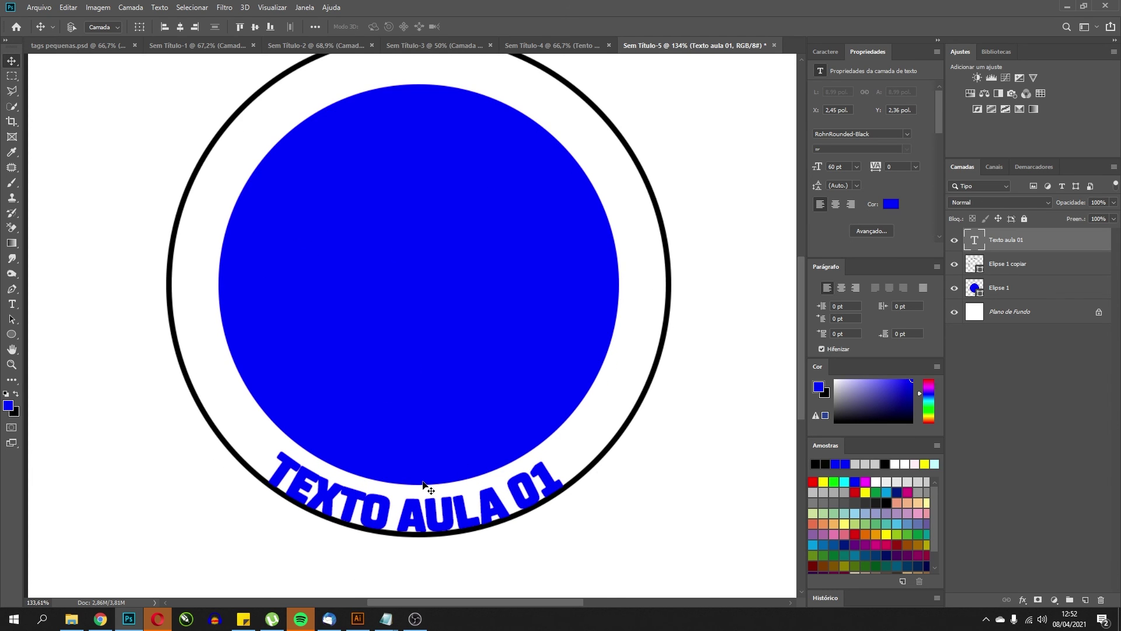
pyautogui.moveTo(420, 511); pyautogui.dragTo(419, 503)
pyautogui.scroll(-3, 430, 438)
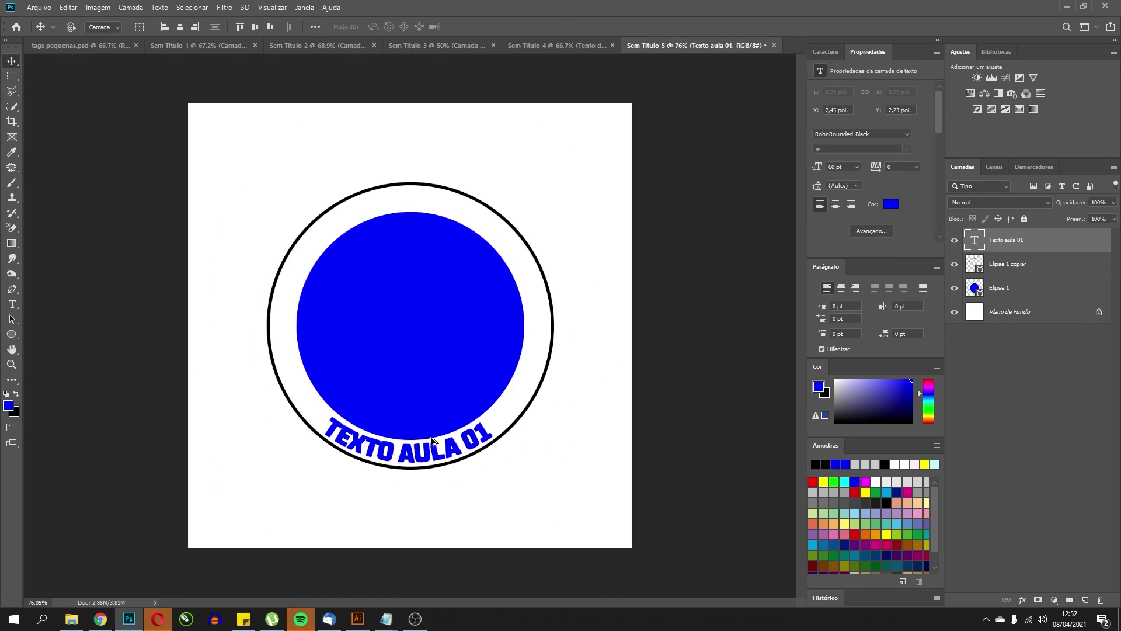
pyautogui.scroll(-2, 432, 439)
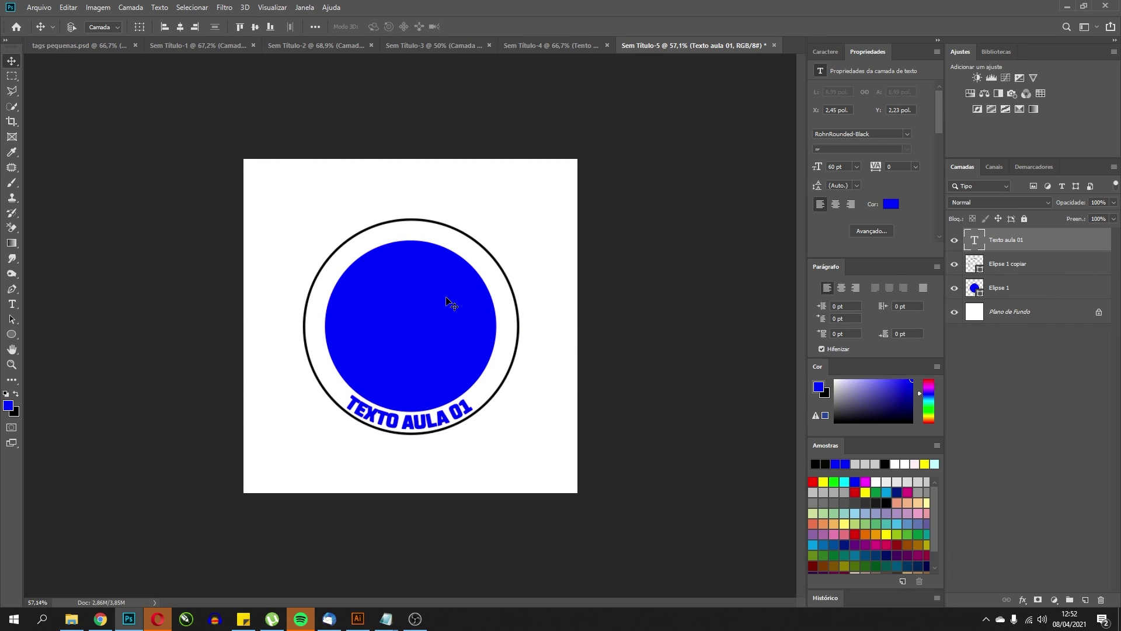